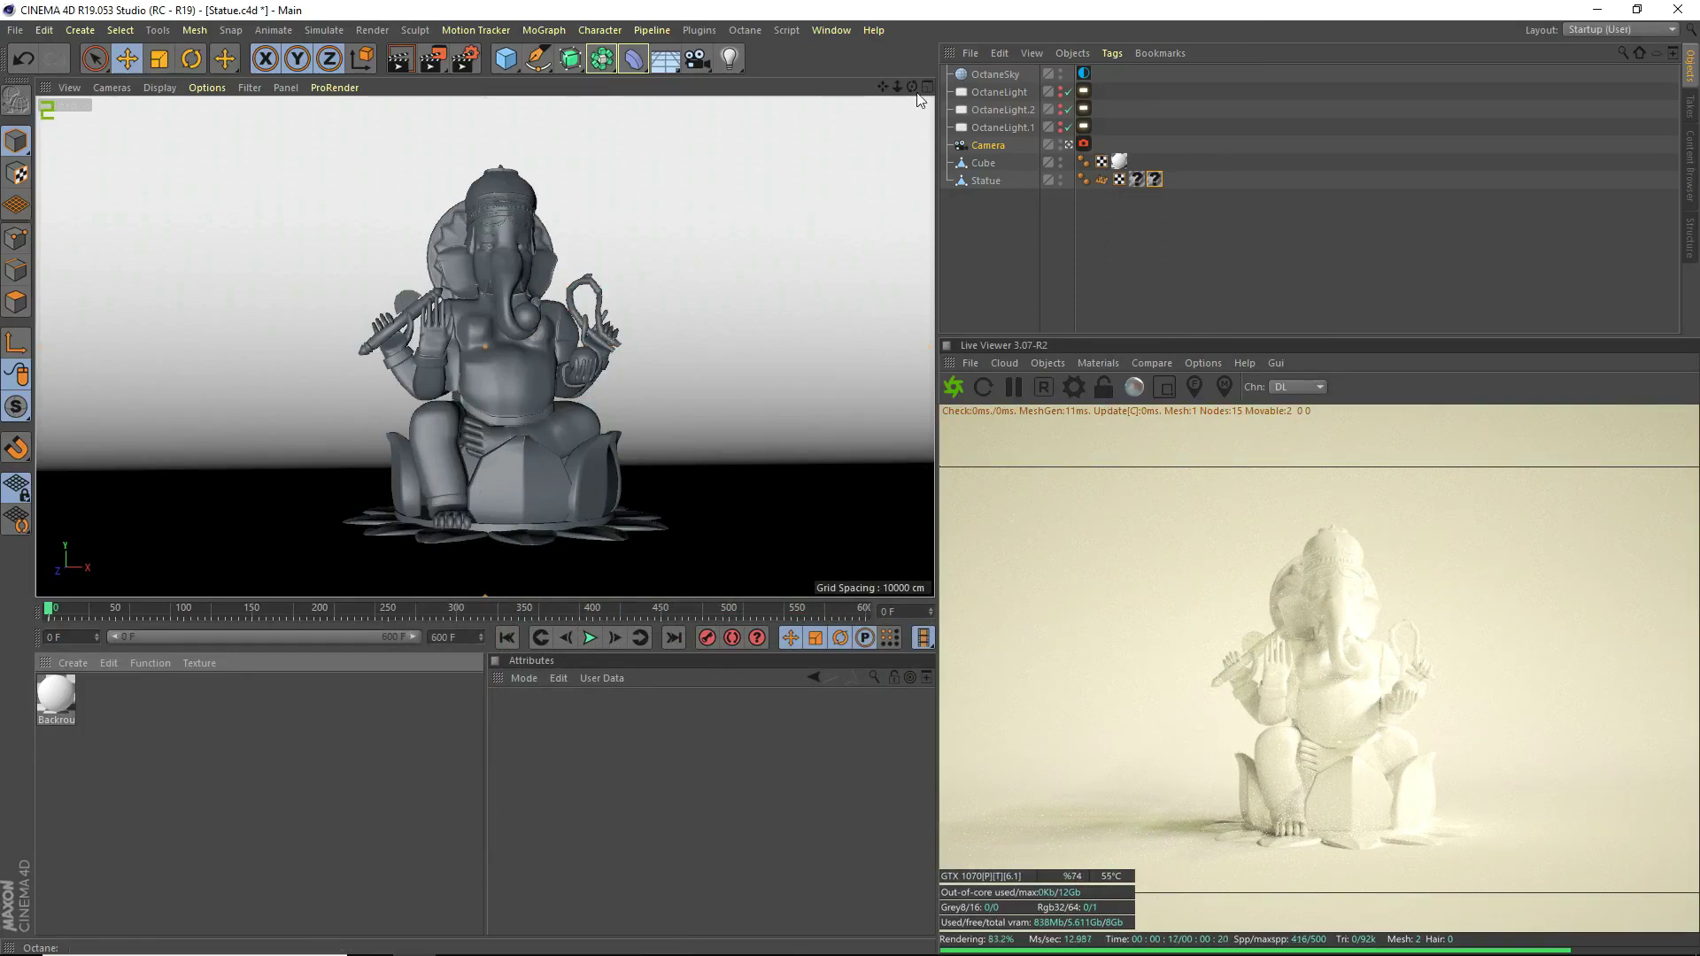
Create a new Octane Material and apply it to the Statue.
left_click_drag(912, 86, 943, 102)
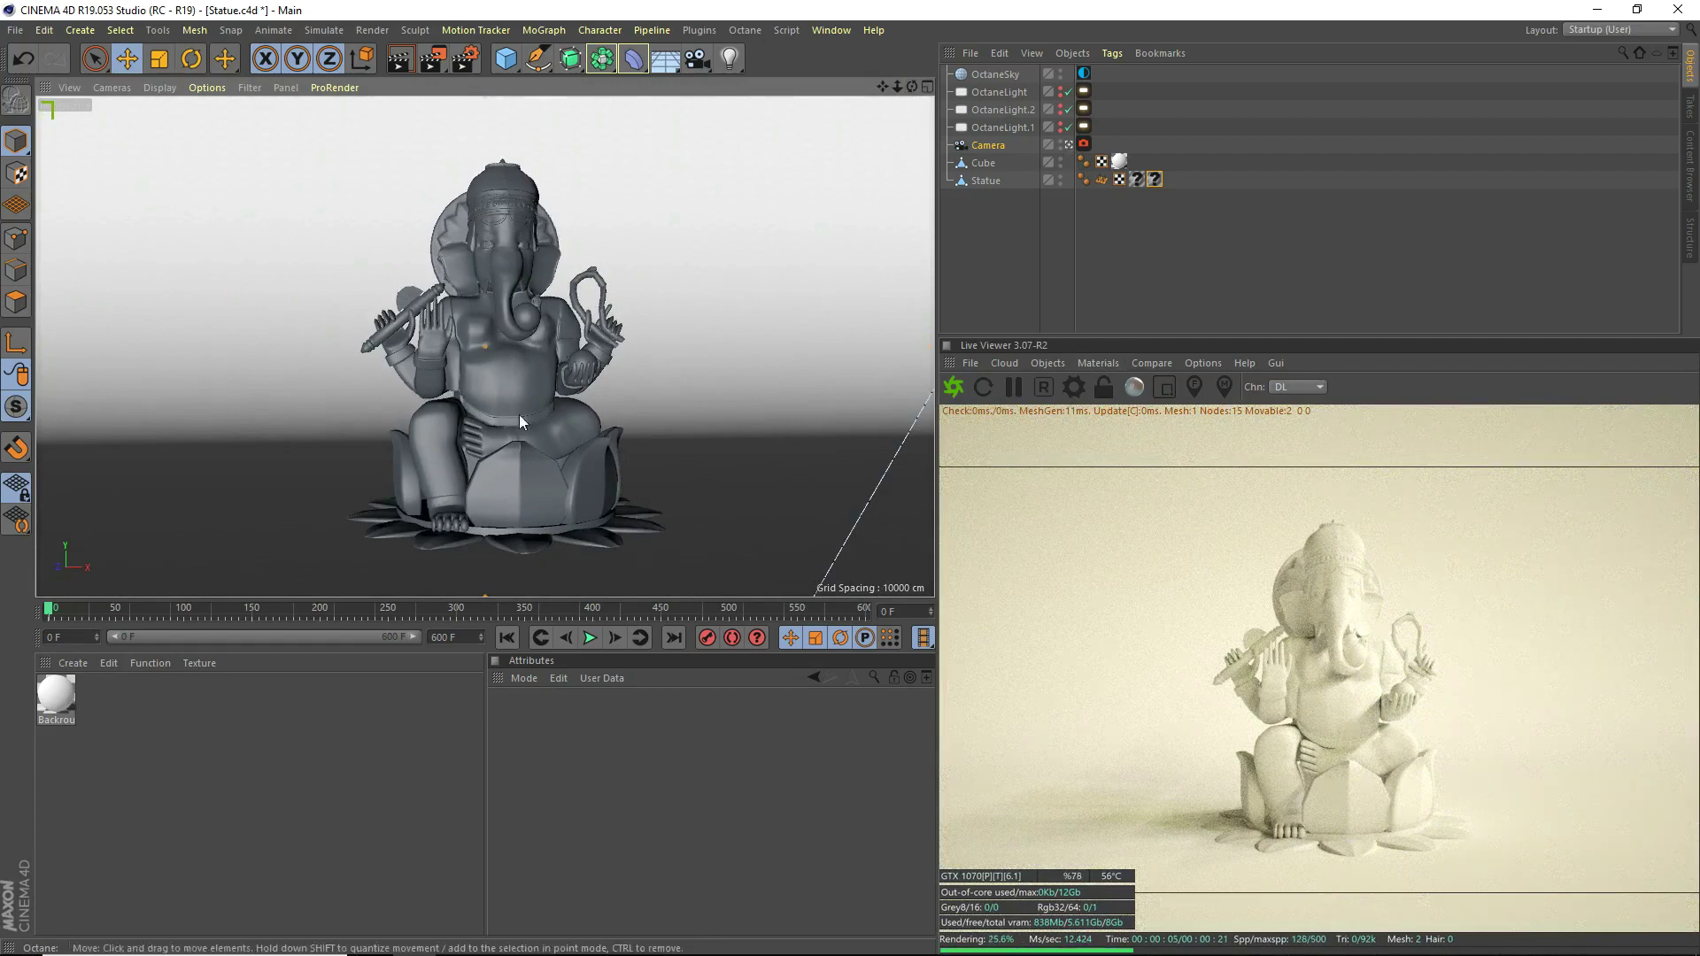
left_click(80, 663)
mouse_move(79, 730)
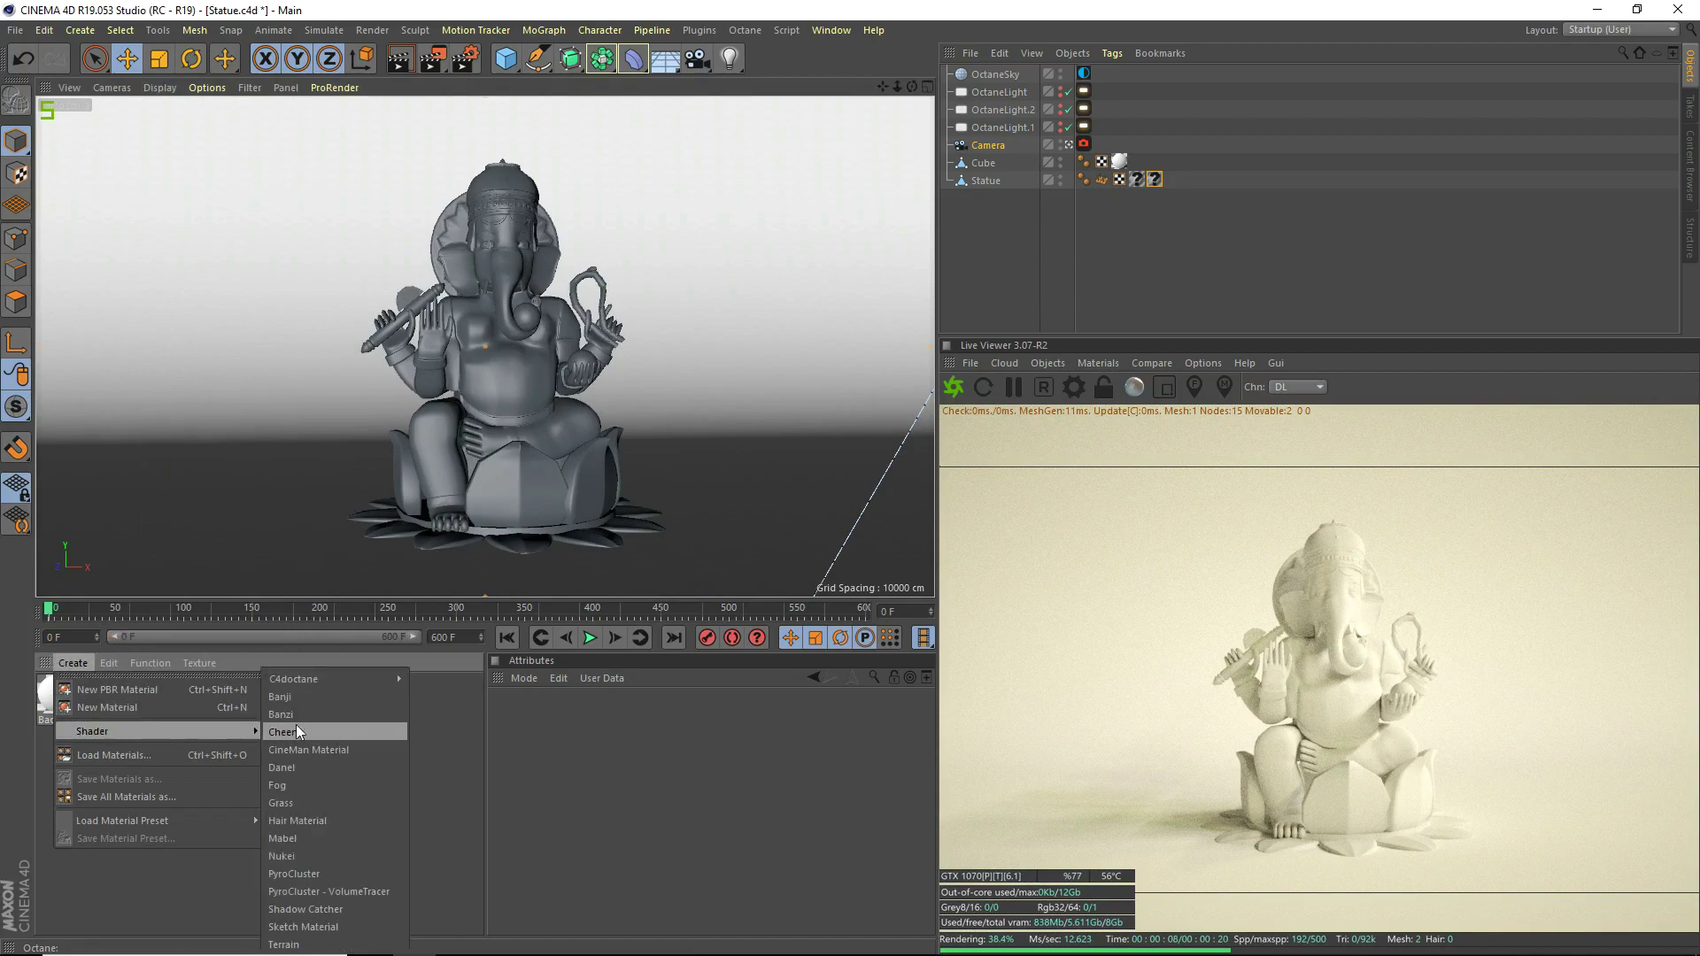
mouse_move(310, 678)
left_click(485, 682)
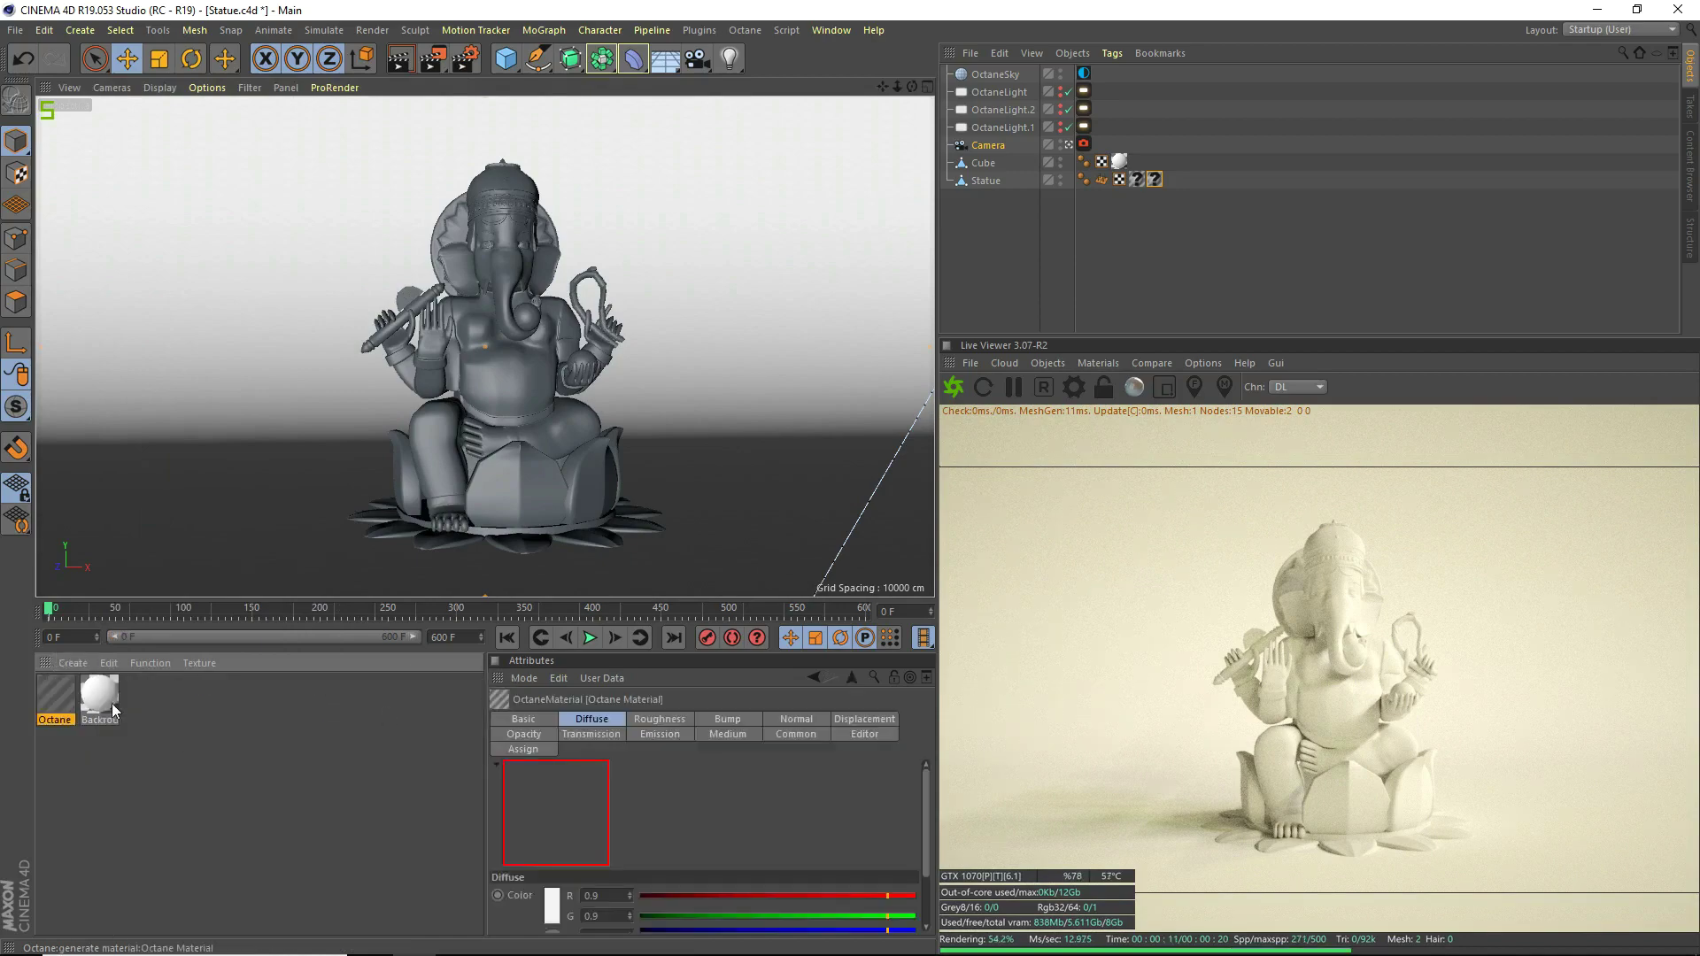
left_click_drag(70, 701, 533, 402)
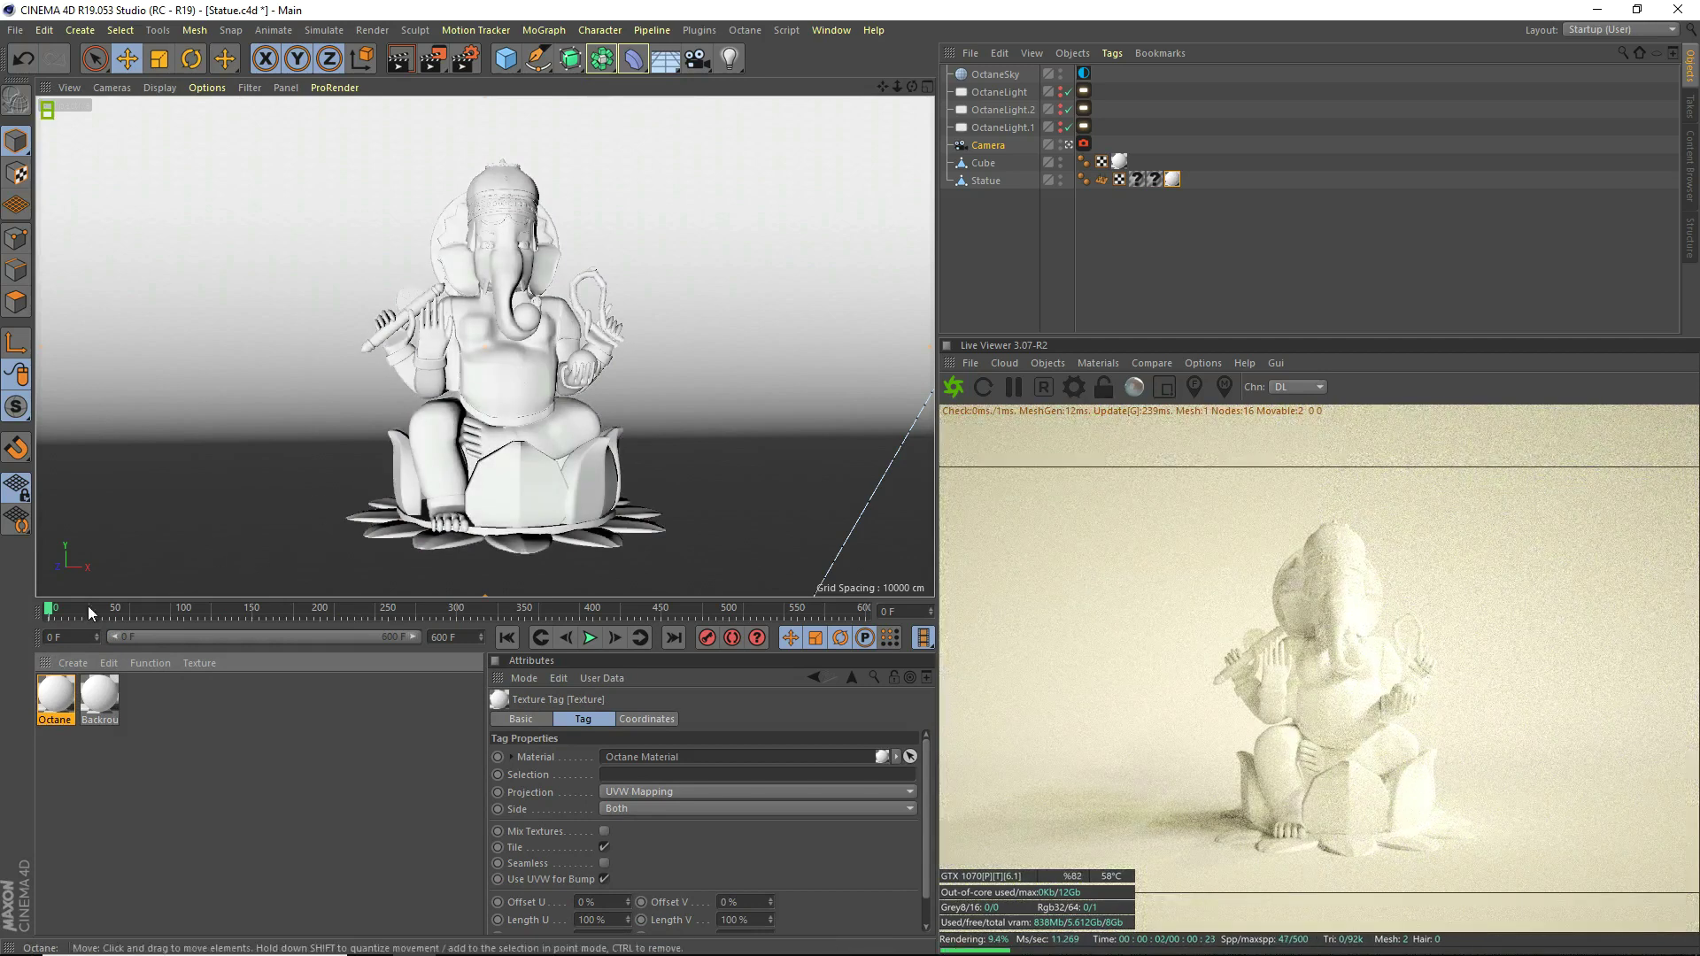
Make the material Glossy and open it maximized in the Octane Node Editor.
double_click(62, 697)
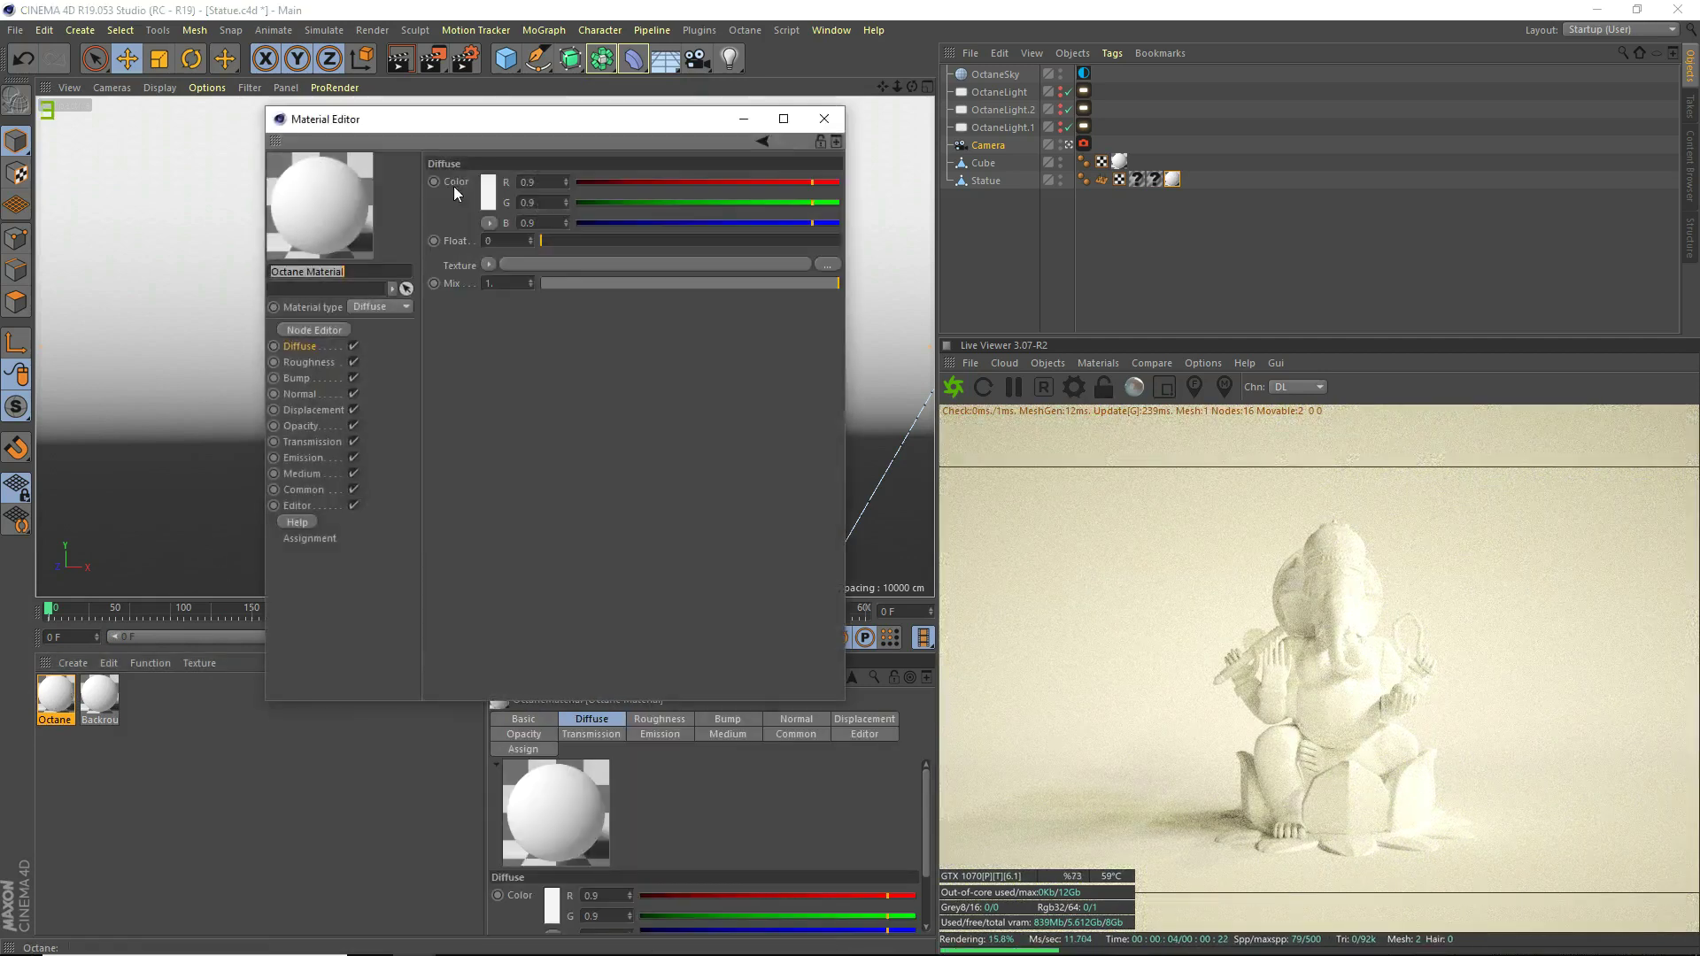
left_click(374, 307)
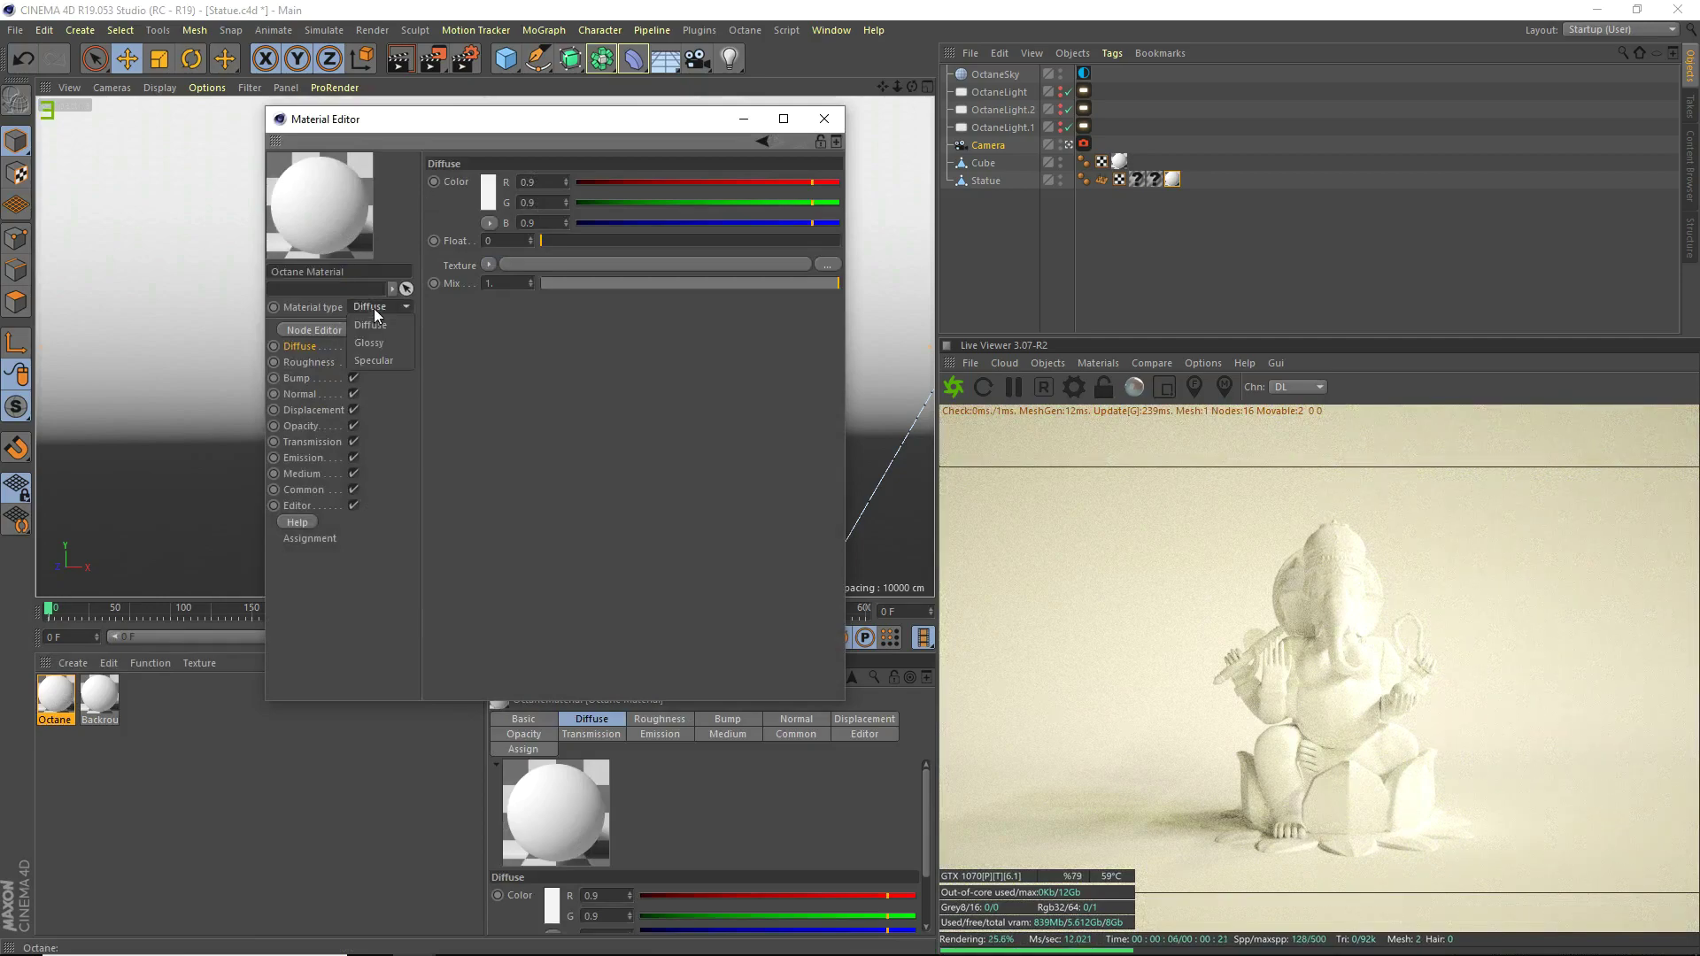
left_click(384, 343)
left_click(310, 328)
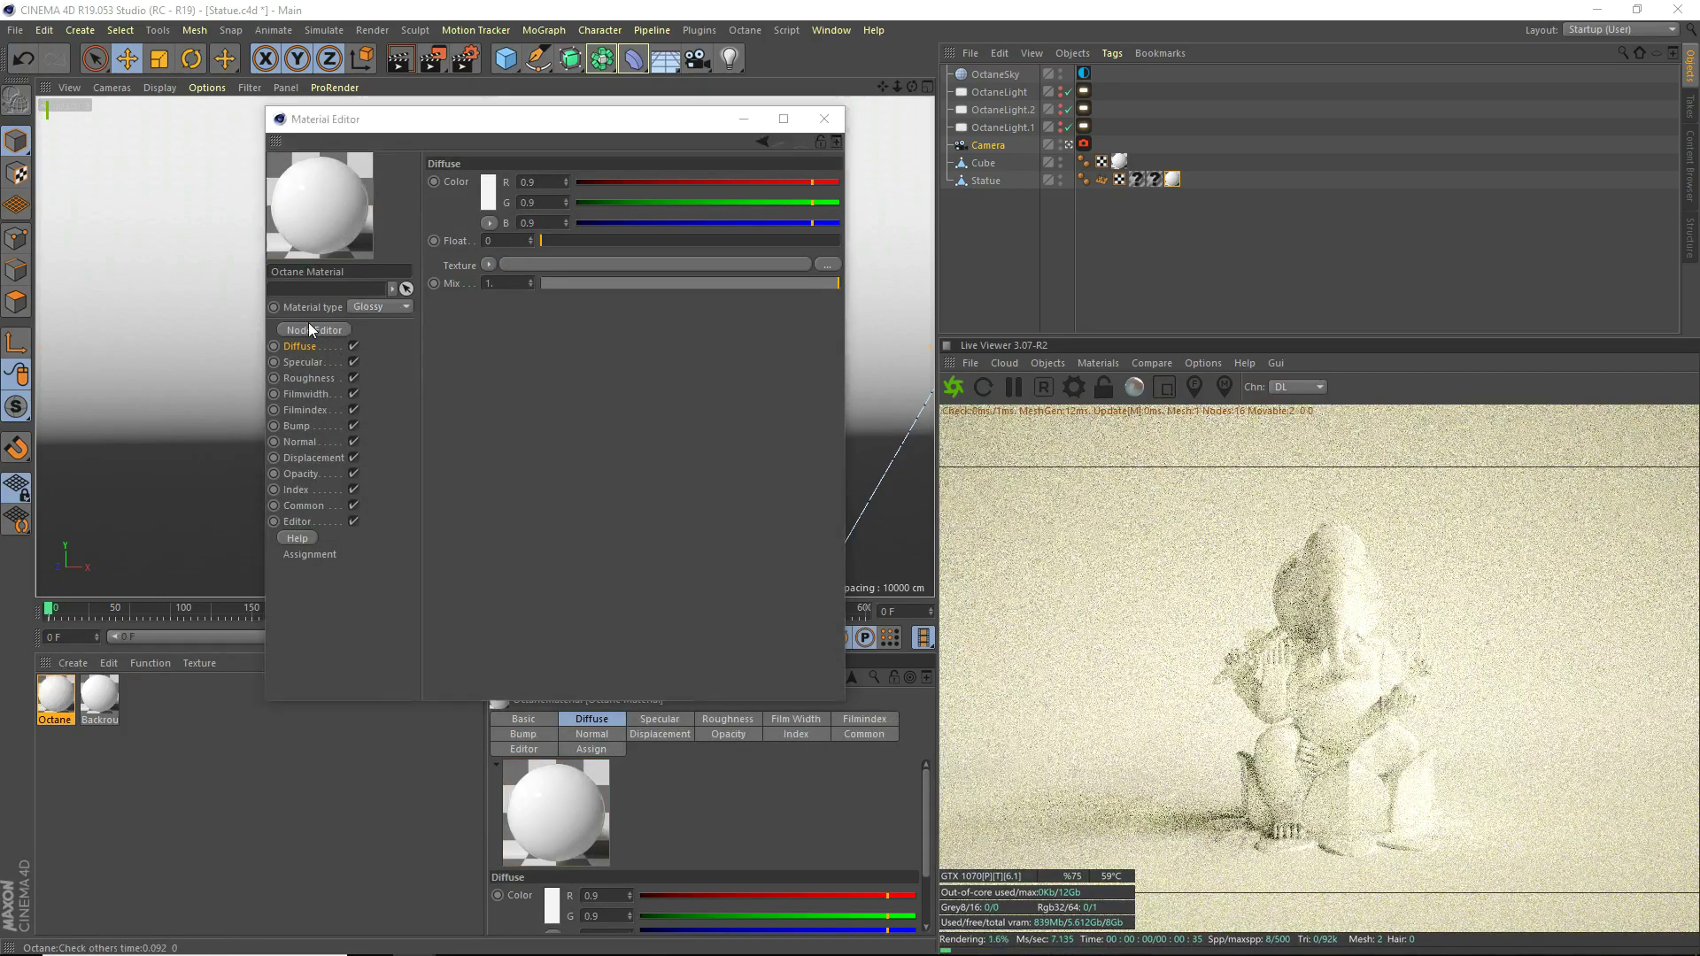
left_click(995, 367)
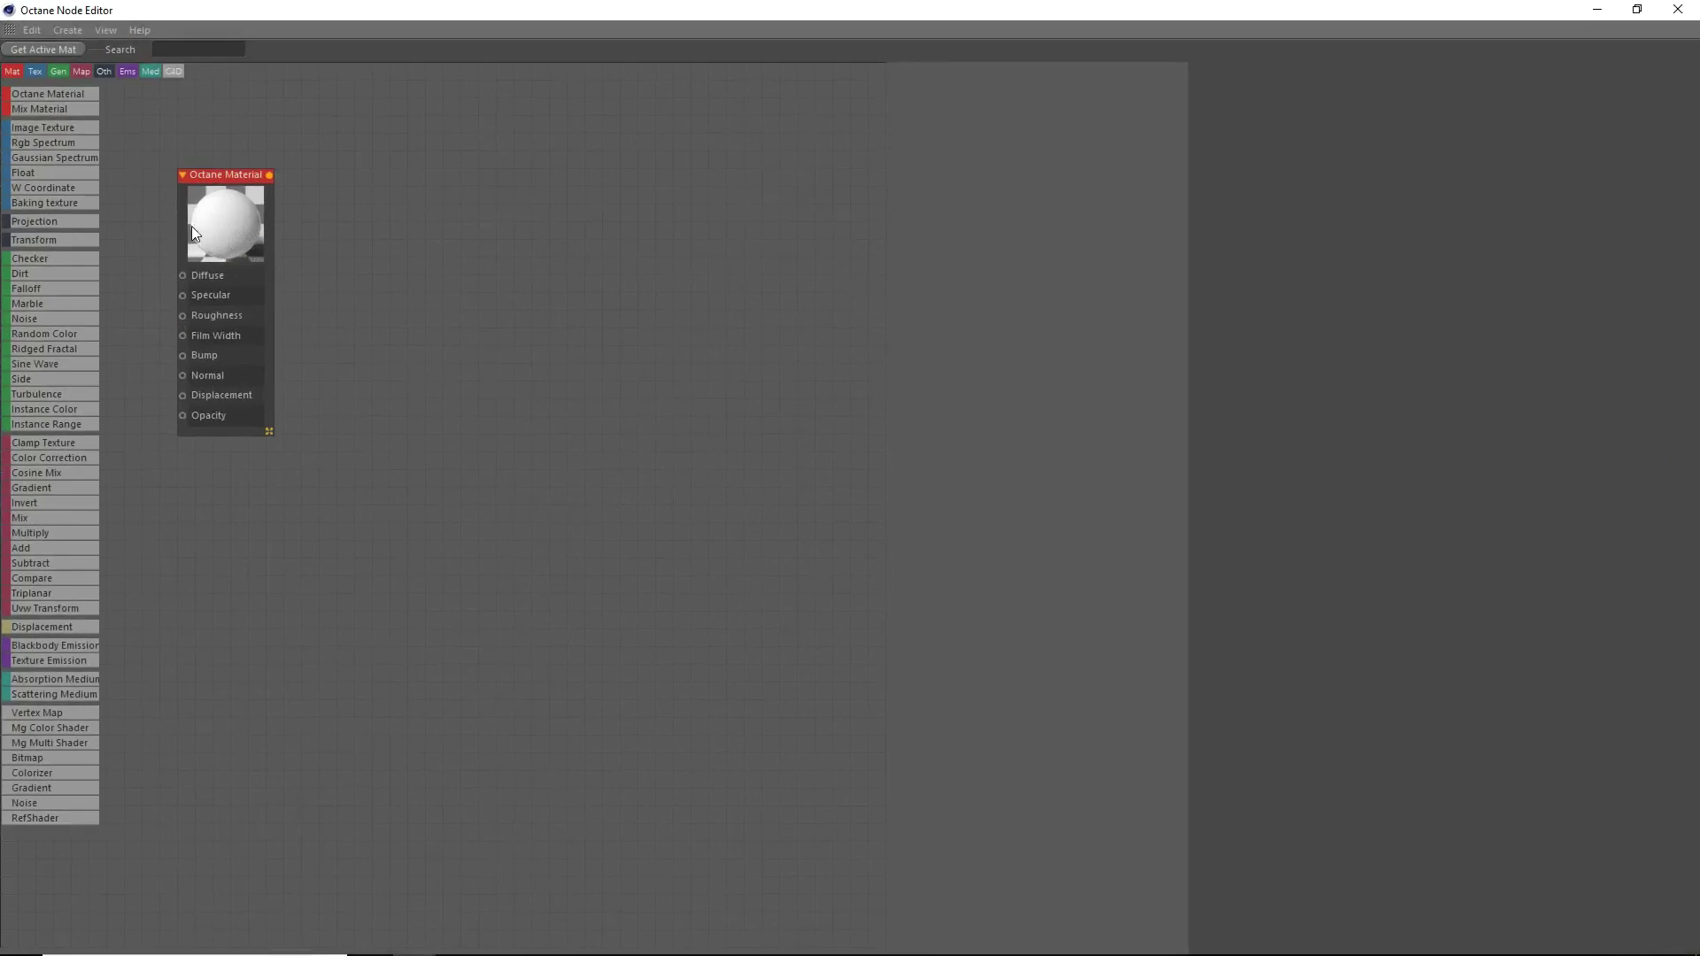
Wire an RgbSpectrum node into the Octane Material's Diffuse input.
left_click_drag(209, 223, 785, 366)
left_click(790, 347)
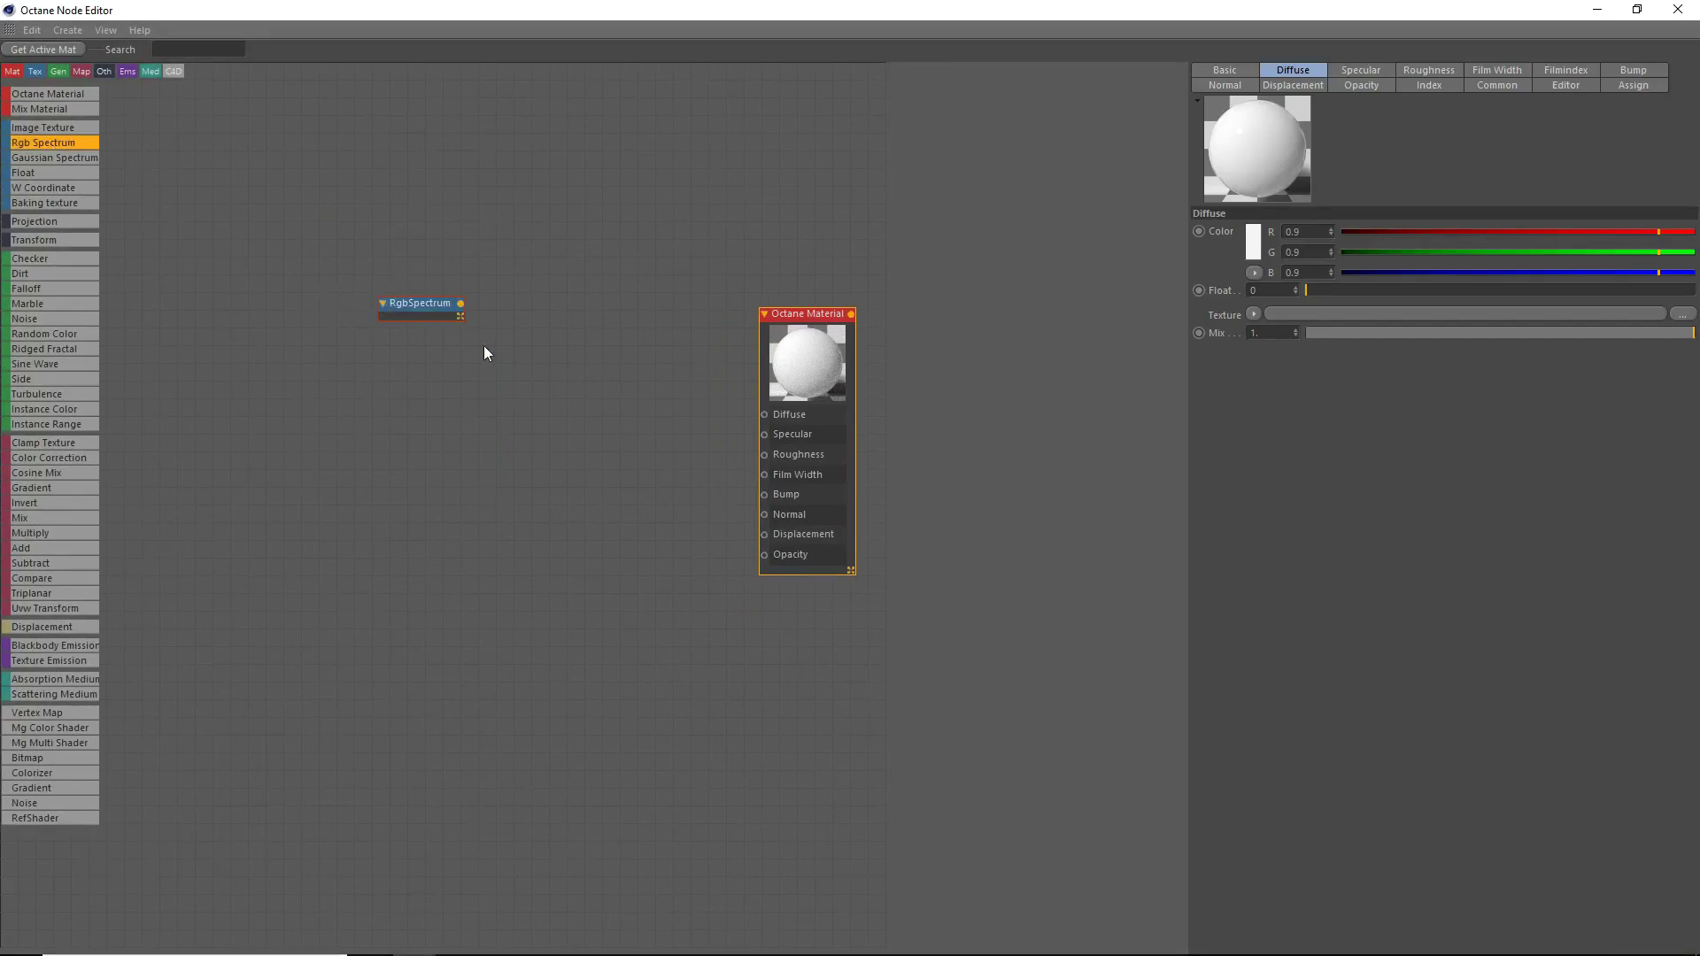
left_click(410, 310)
left_click_drag(410, 310, 773, 421)
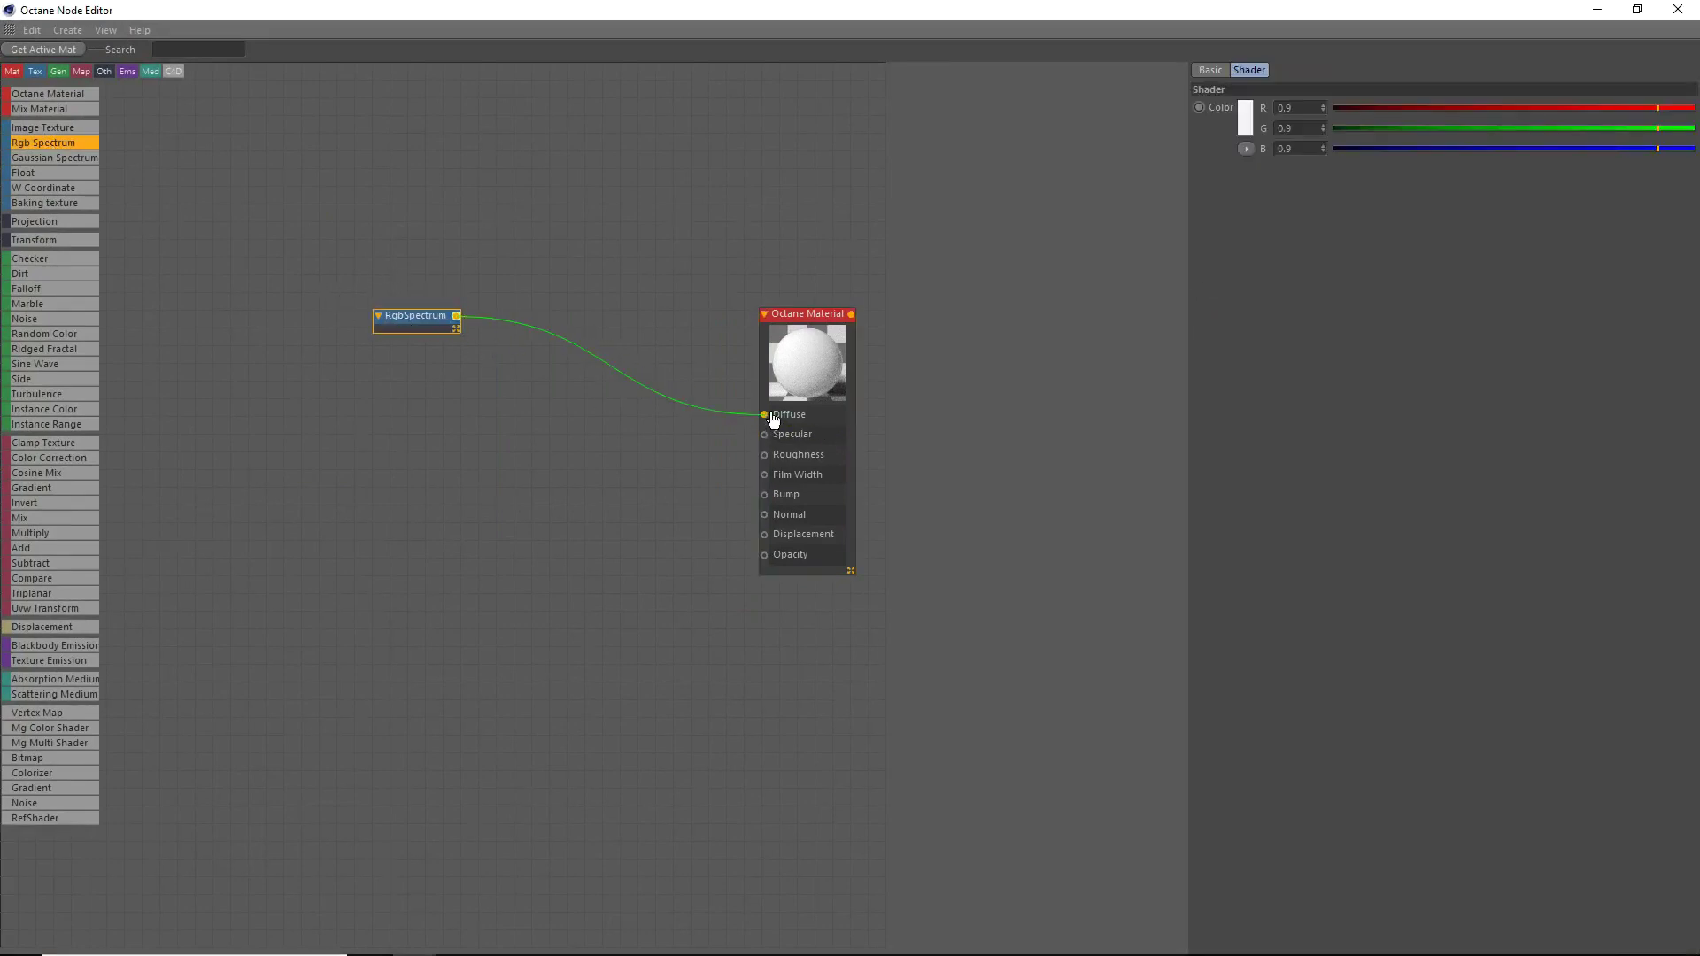
left_click_drag(417, 326, 694, 418)
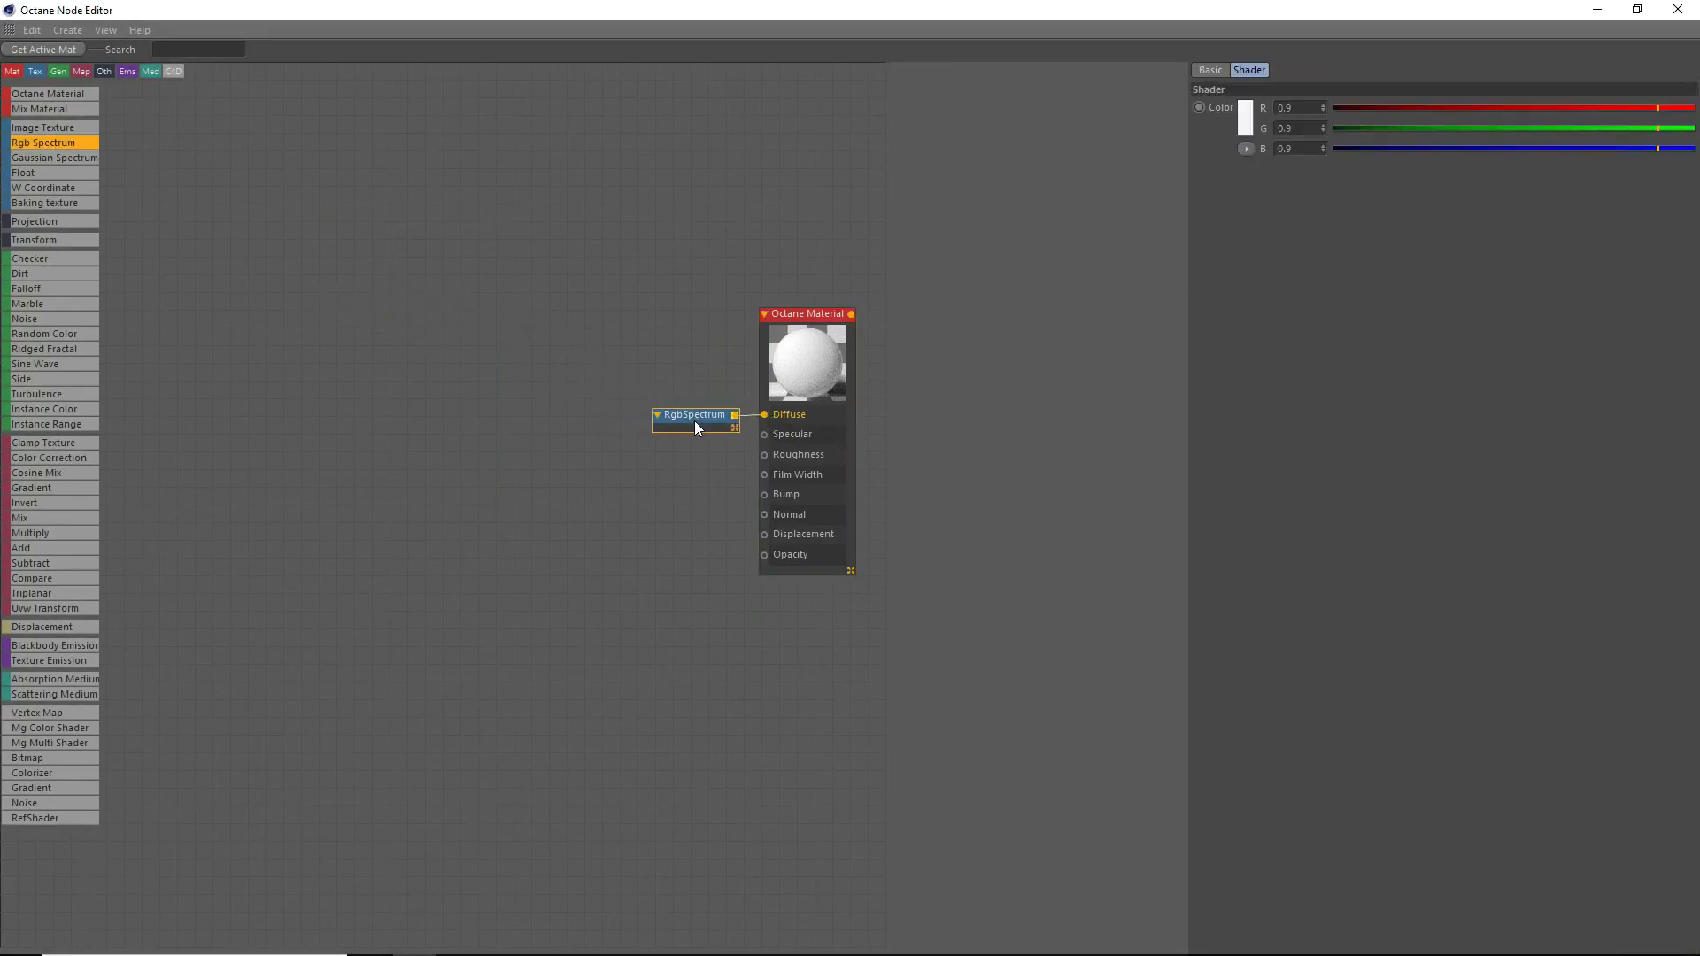
Set the RgbSpectrum colour's brightness to 7 for a near-black diffuse.
left_click(1242, 116)
left_click_drag(1187, 38, 1223, 164)
left_click(1199, 274)
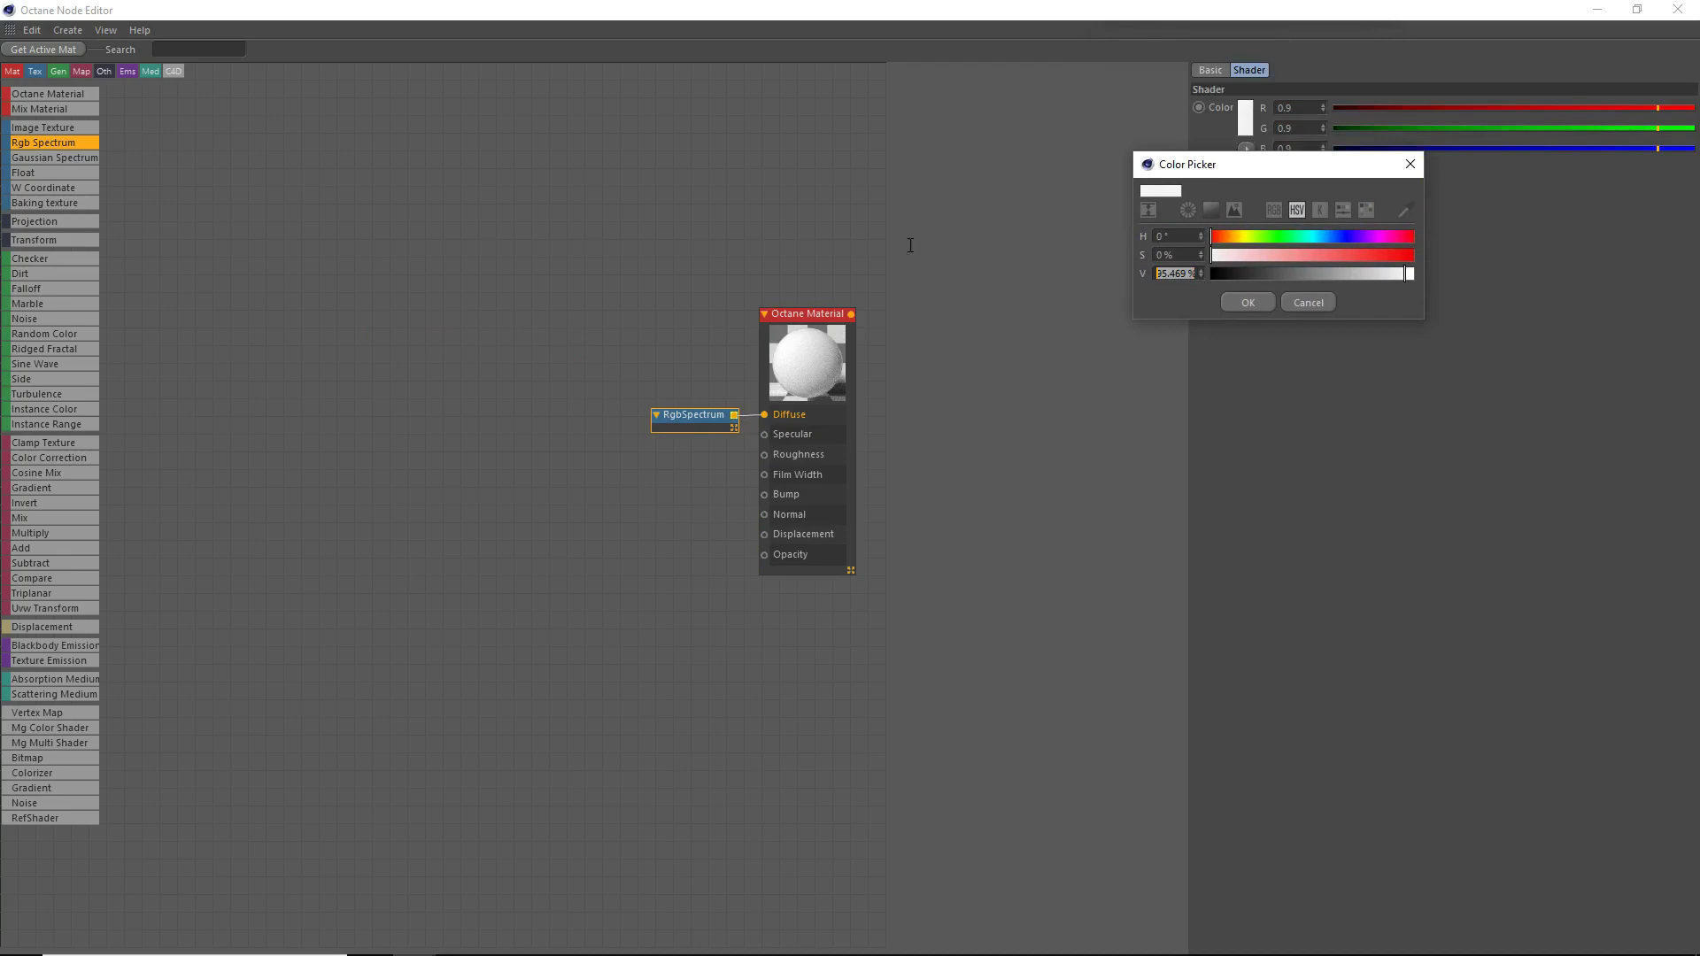
type("7")
key("Return")
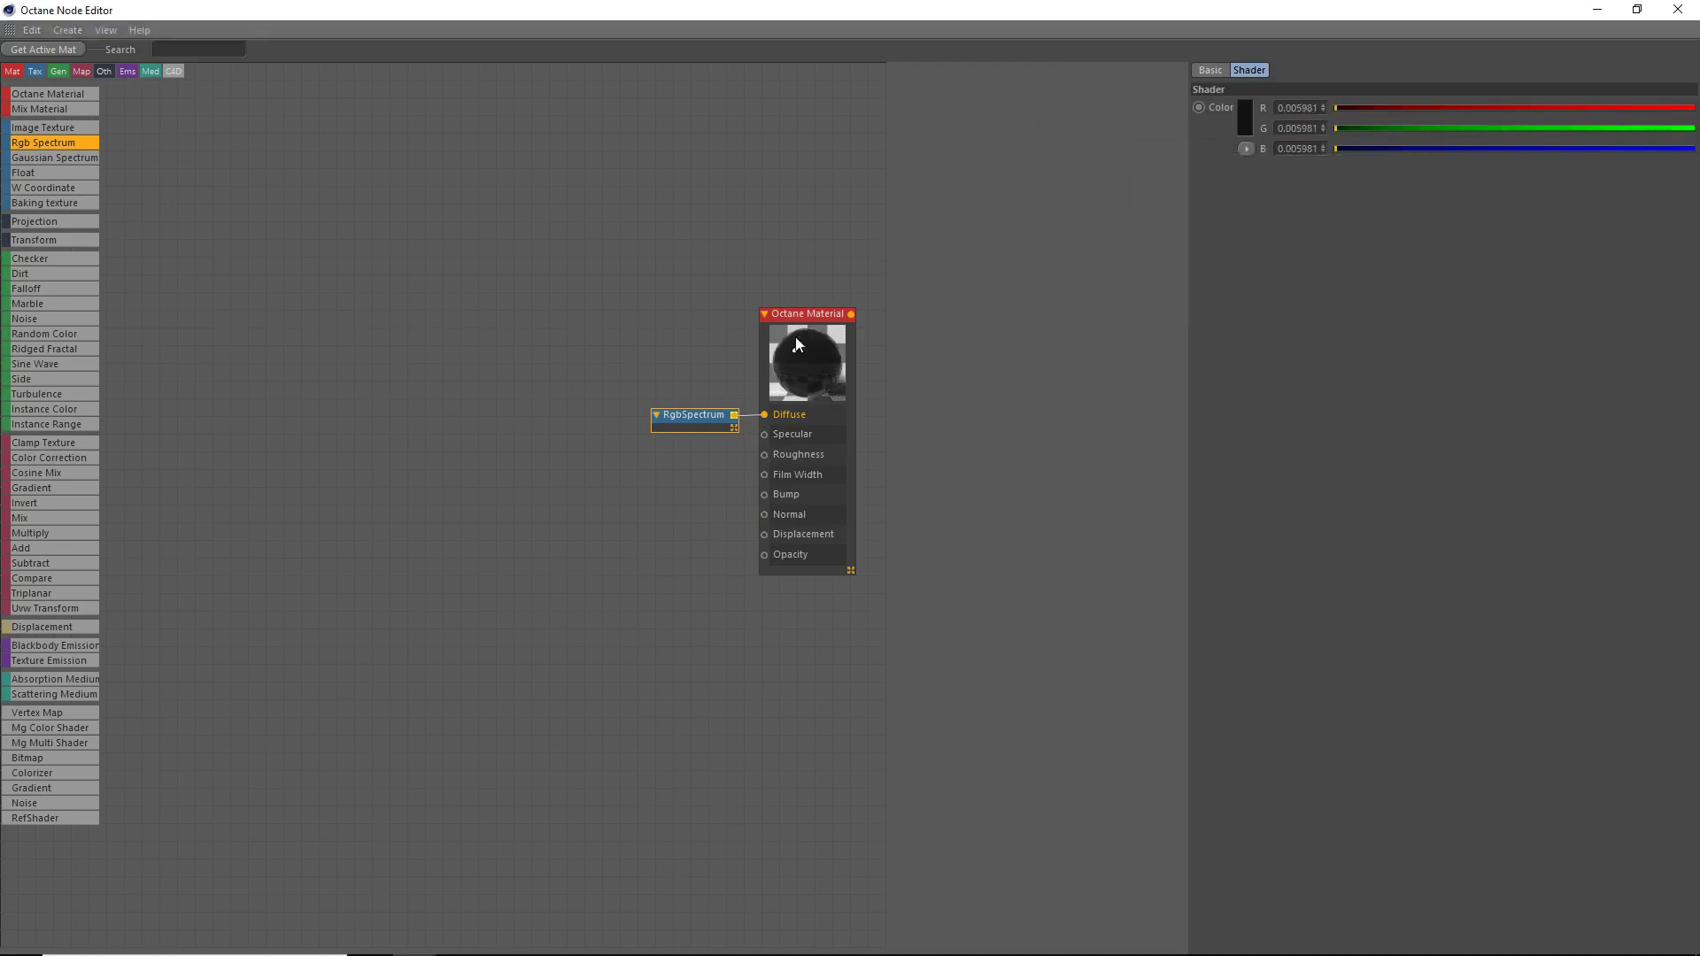
left_click_drag(712, 429, 724, 421)
Set the material's Index to 7, then add a Gradient node beside the RgbSpectrum.
left_click(798, 349)
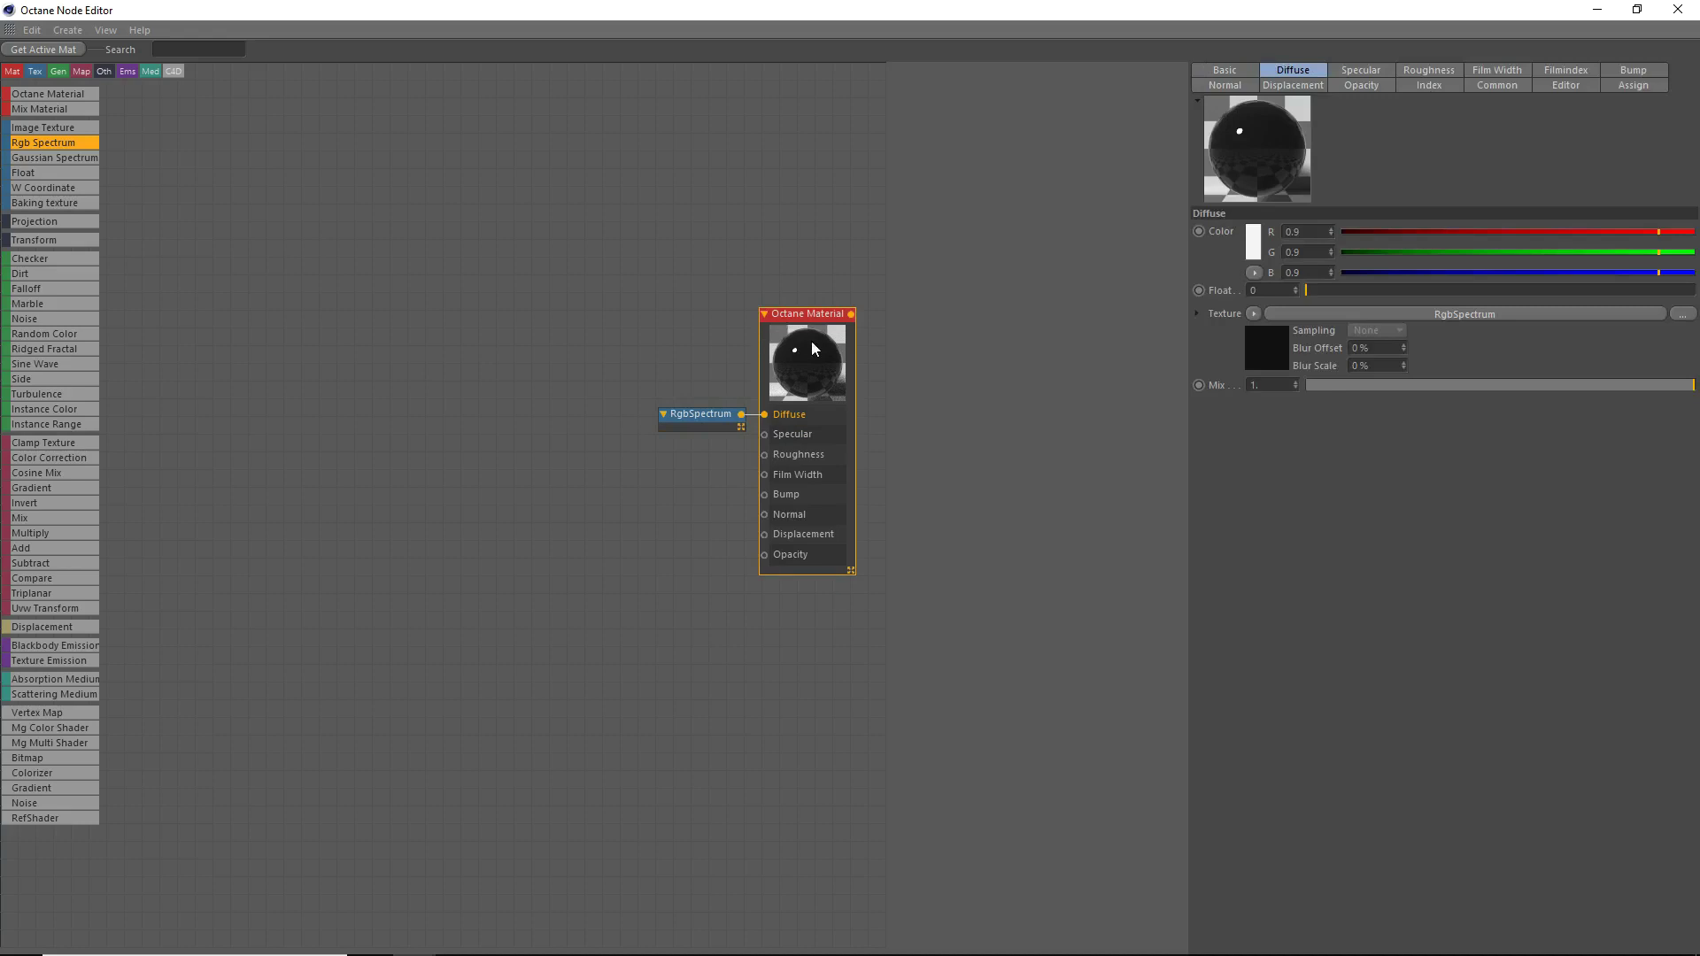
left_click(1435, 86)
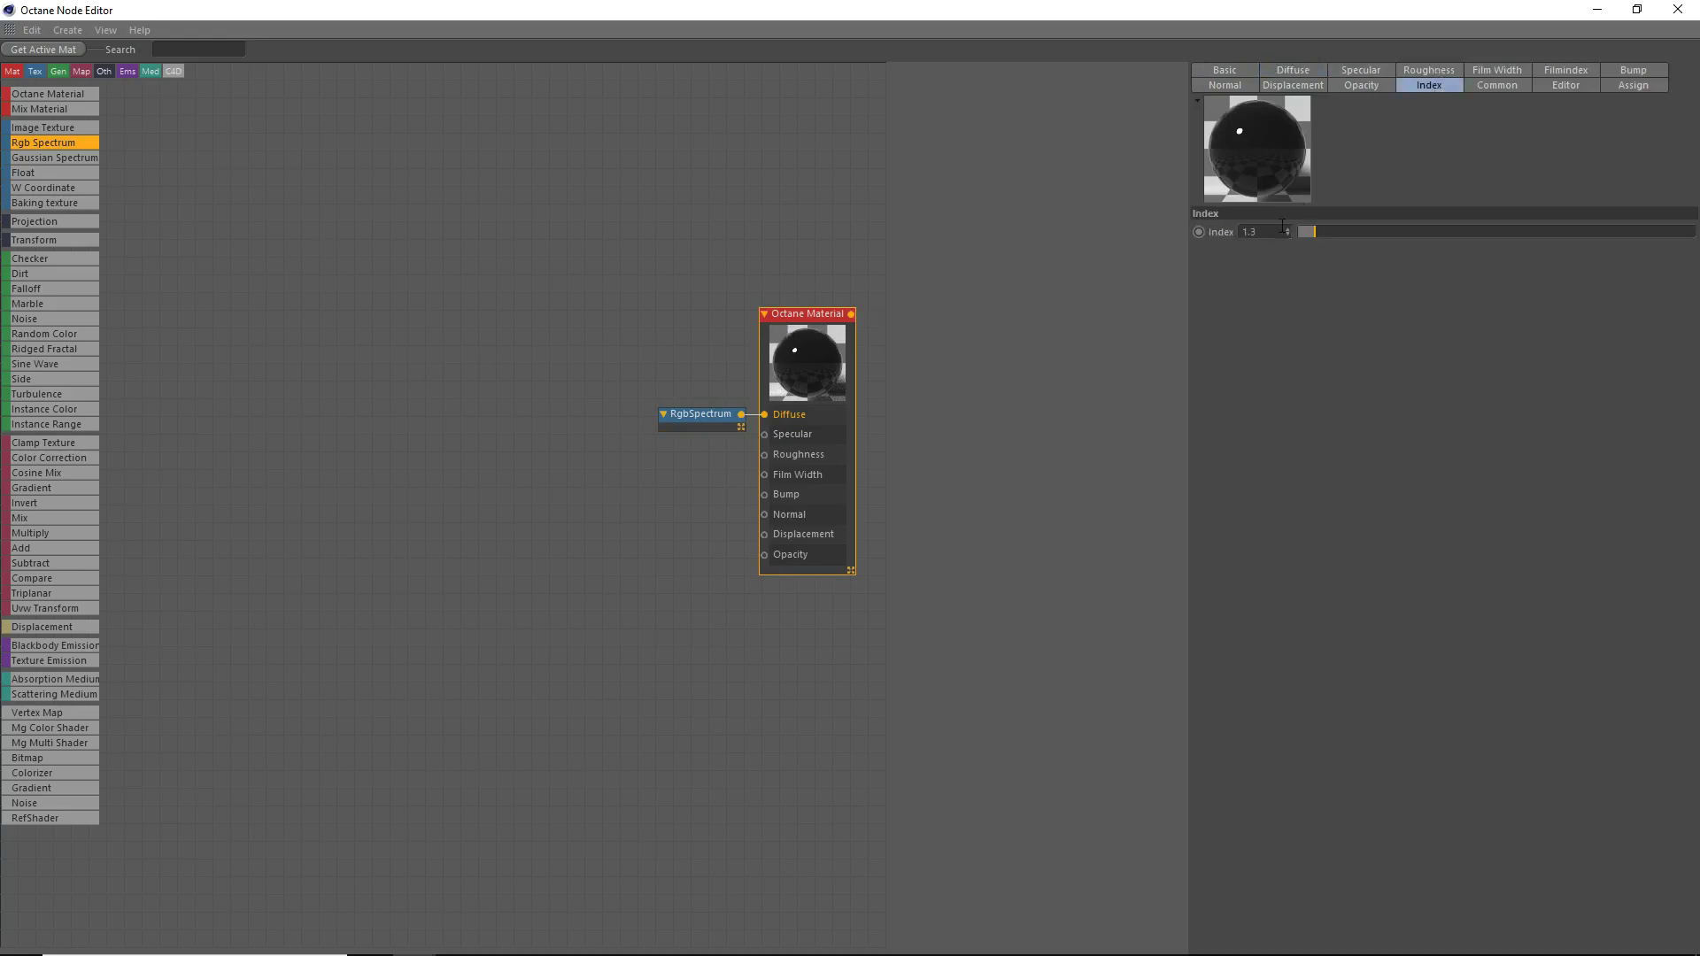
type("7")
key("Return")
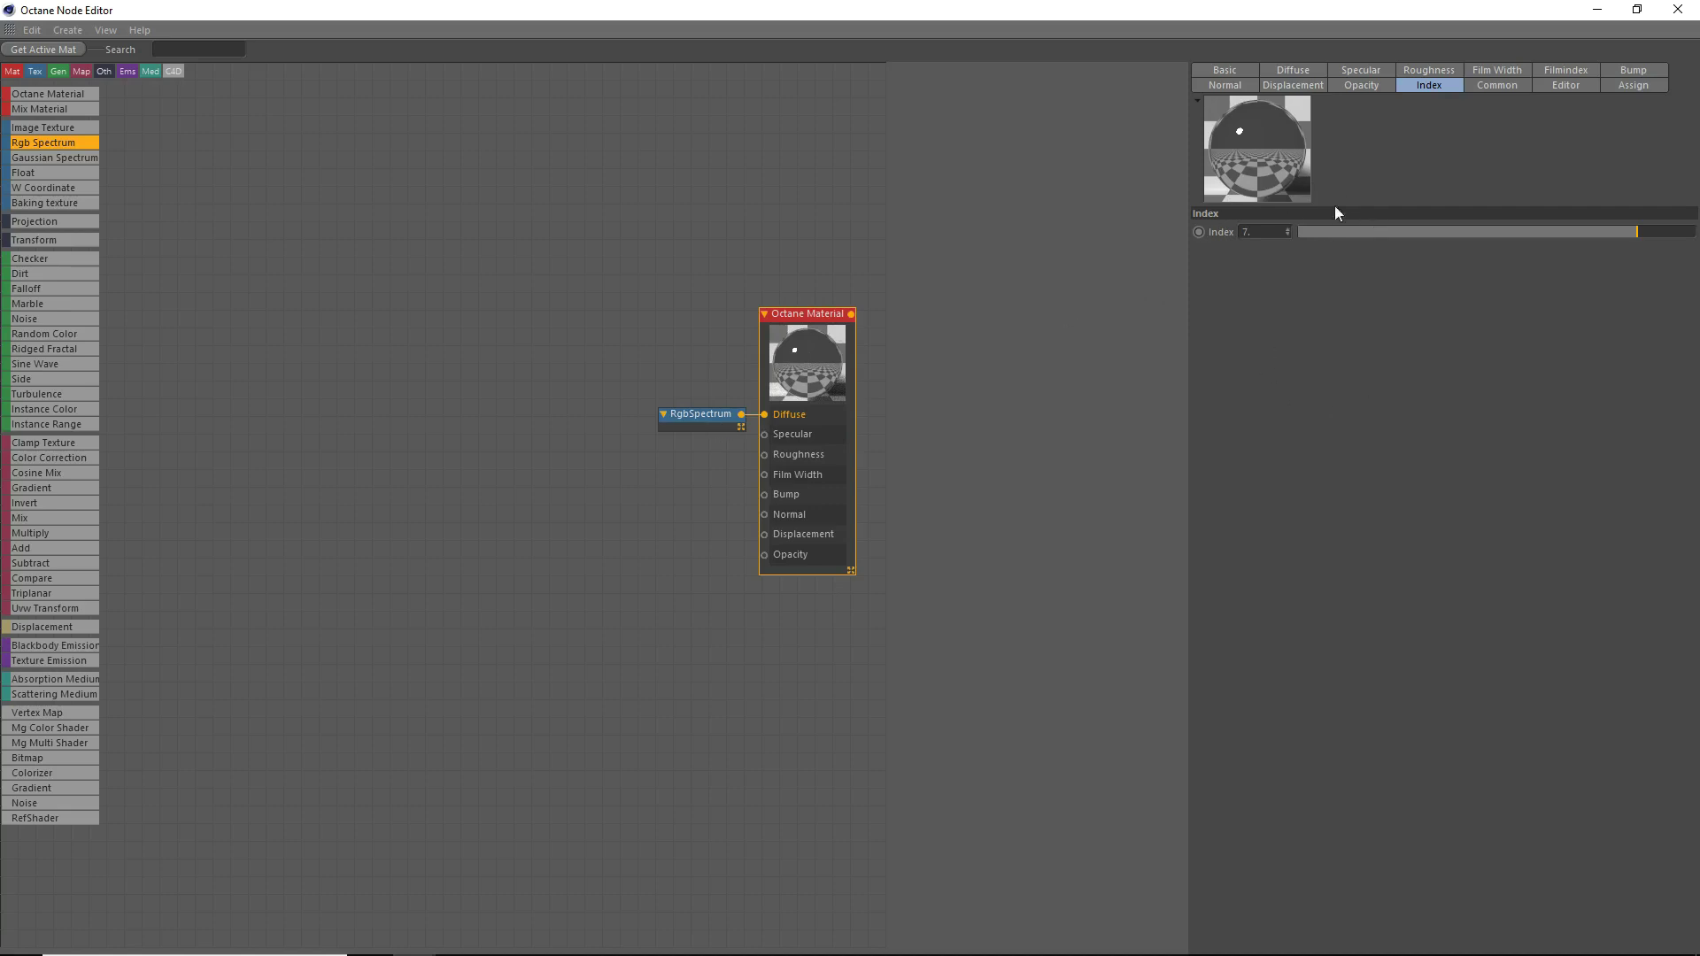
left_click(1224, 70)
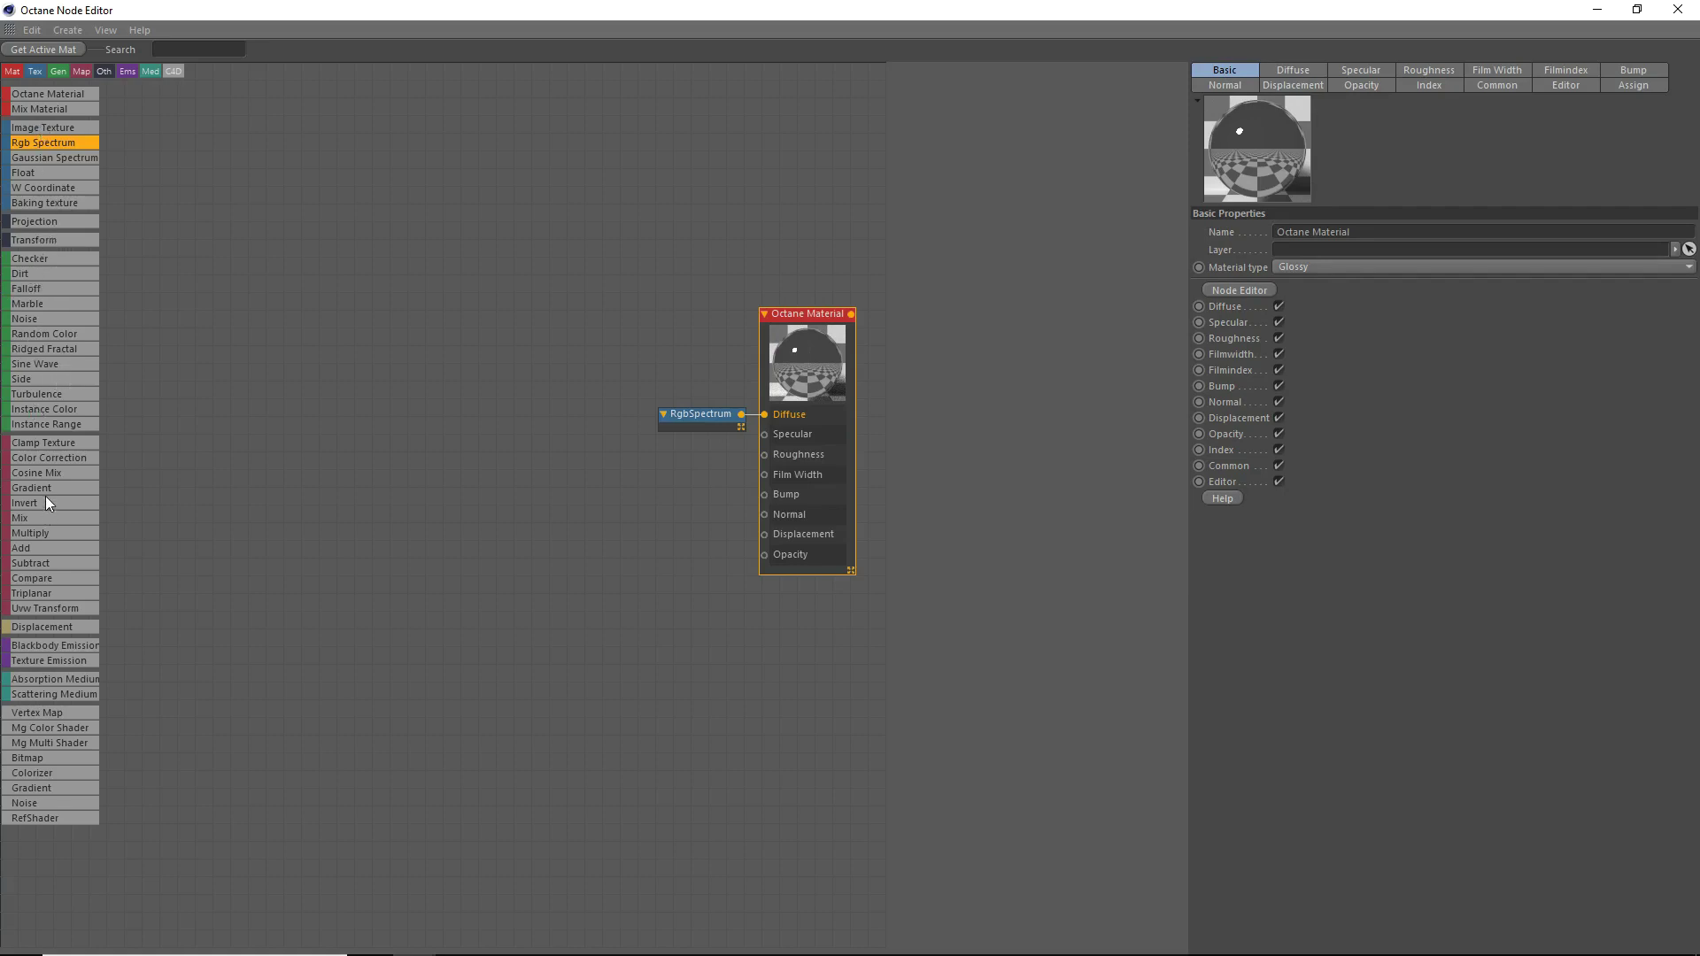
left_click_drag(46, 488, 764, 435)
Switch the Gradient to Complex mode and delete both its black and white knots.
left_click_drag(602, 466, 610, 466)
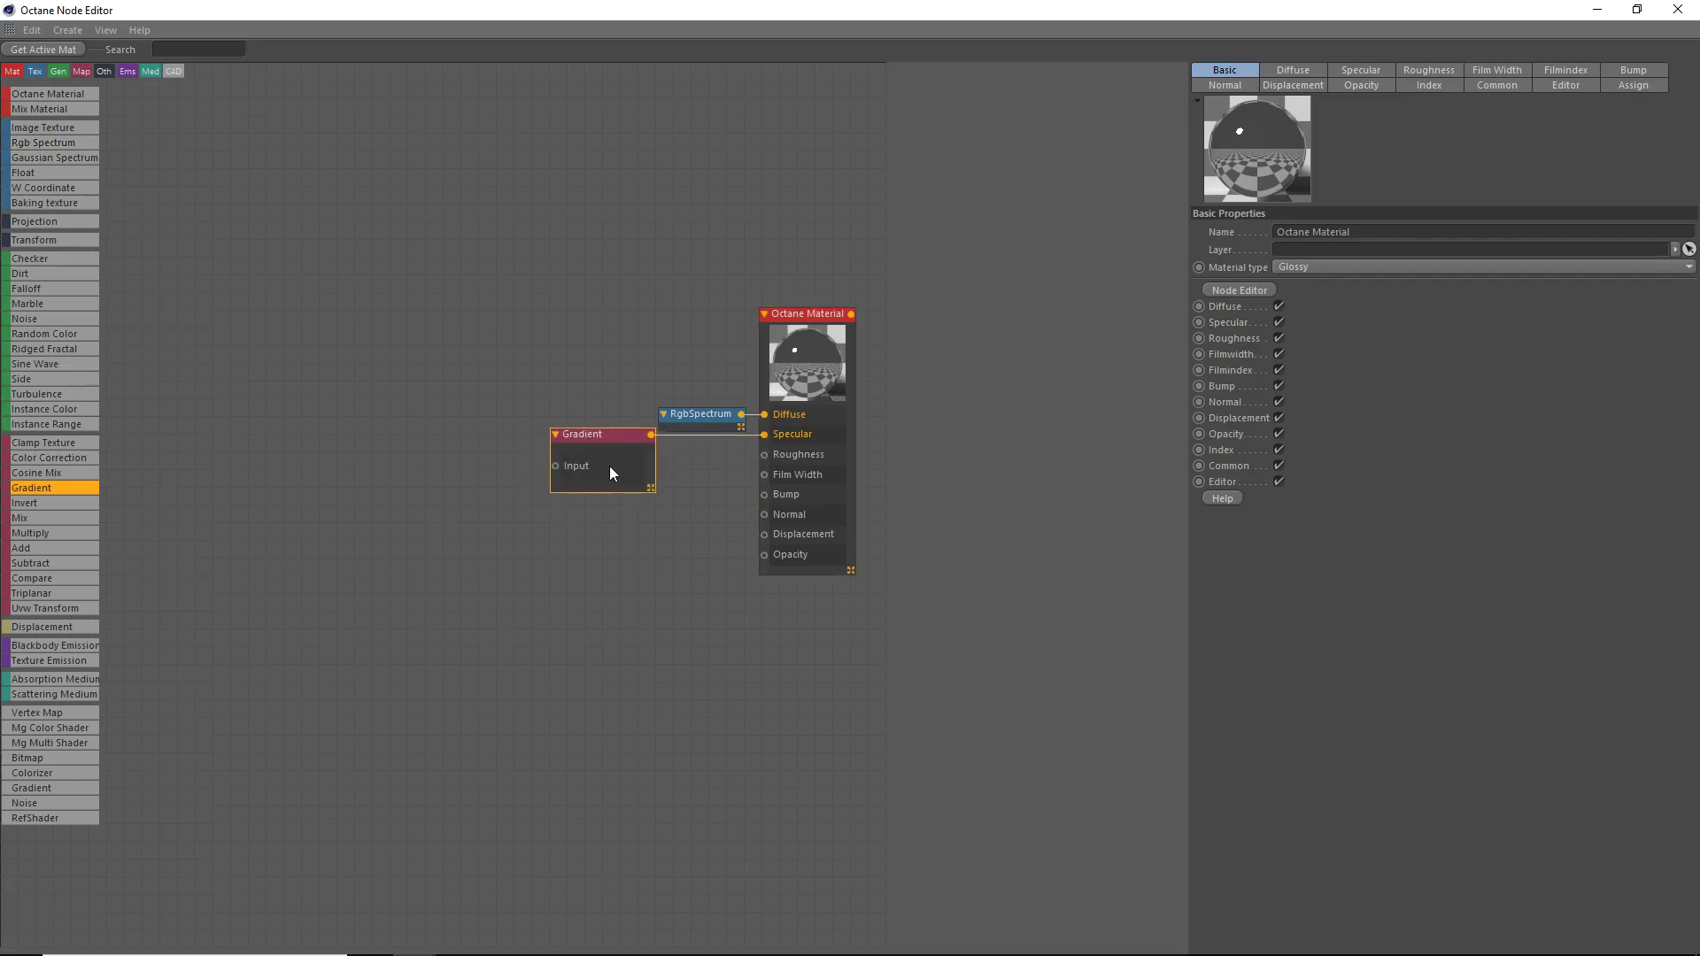
left_click(1348, 107)
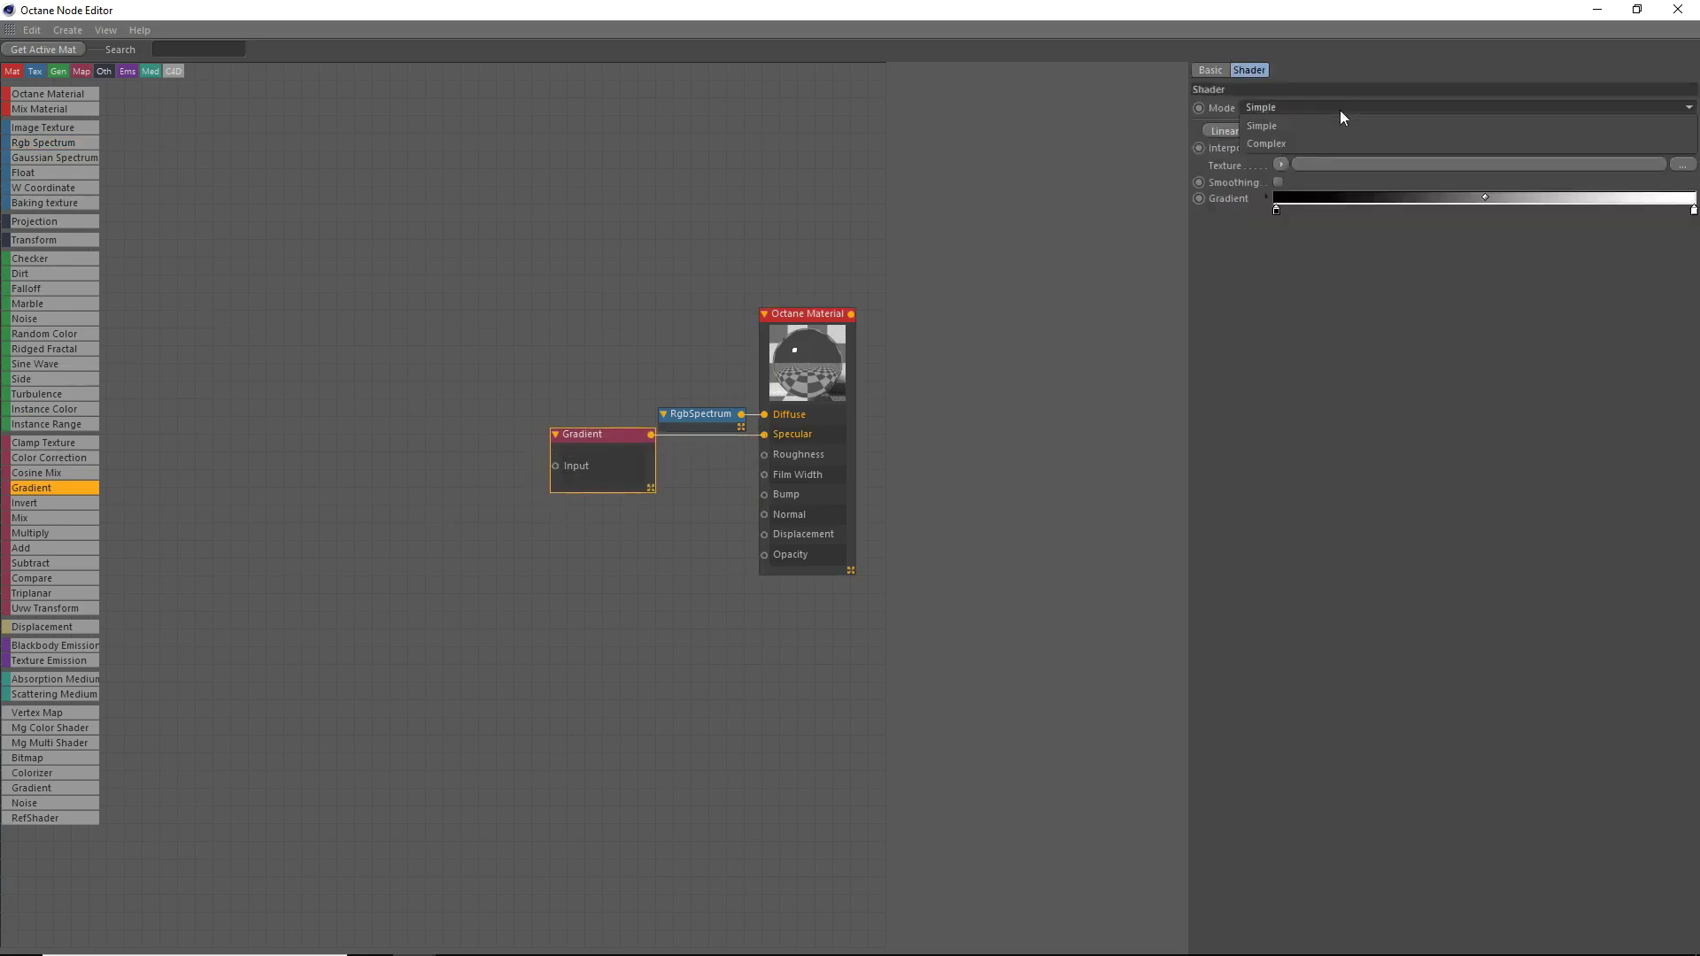
left_click(1310, 131)
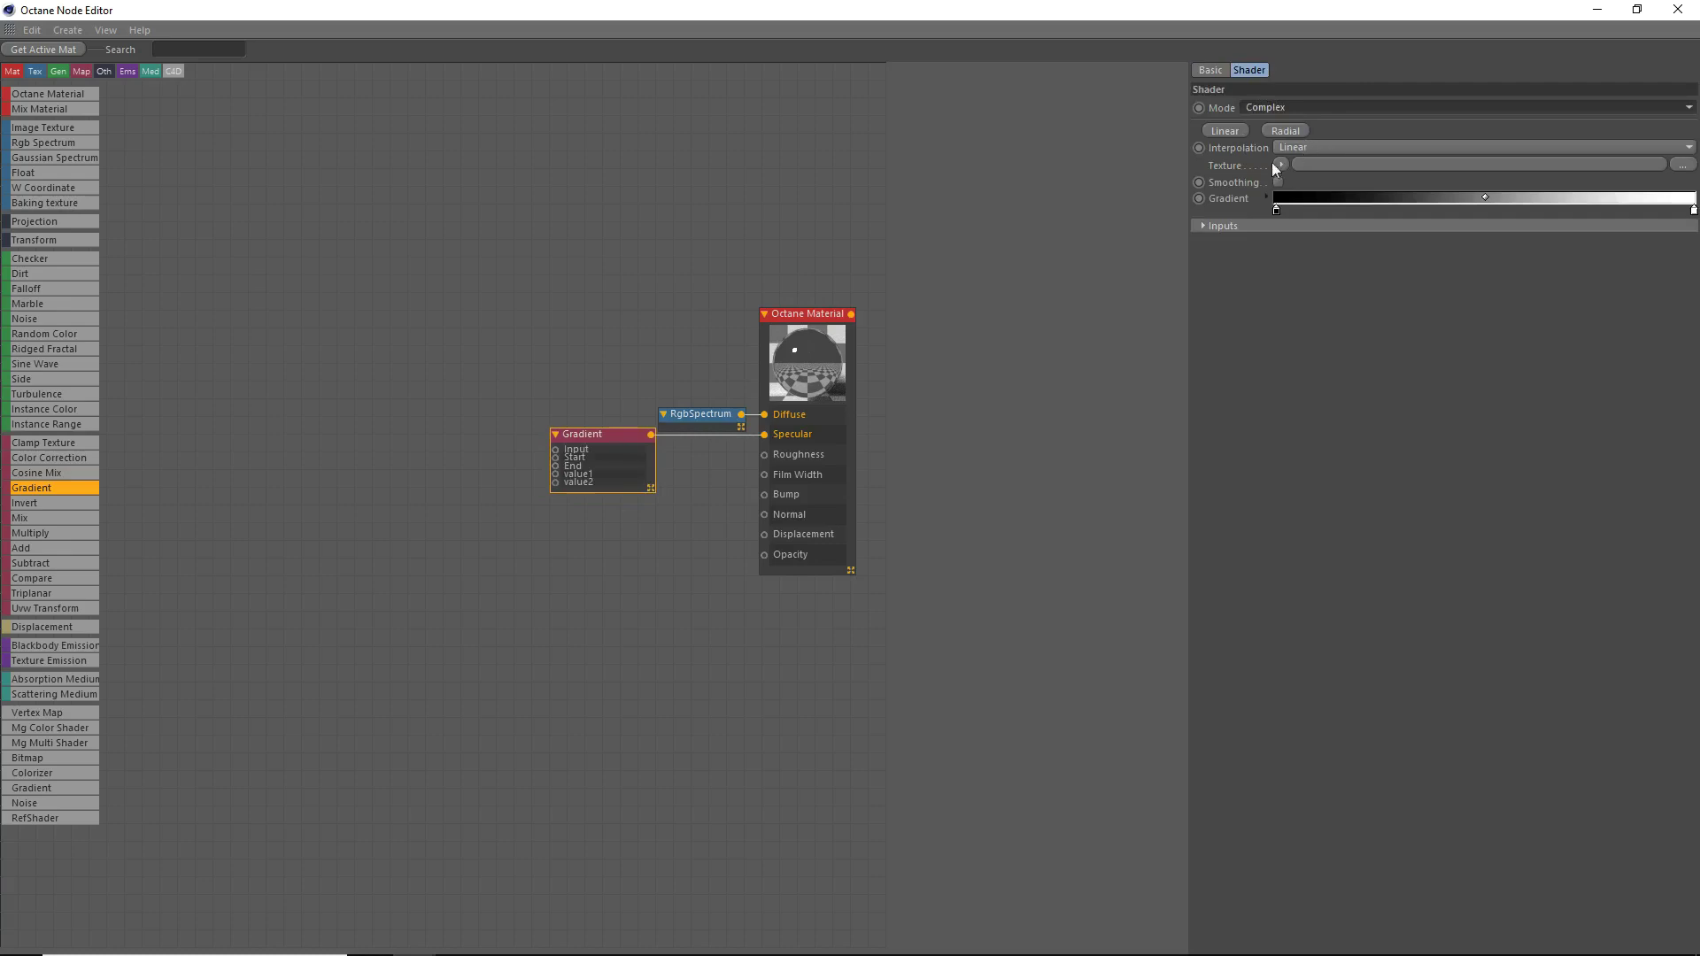
left_click(1276, 210)
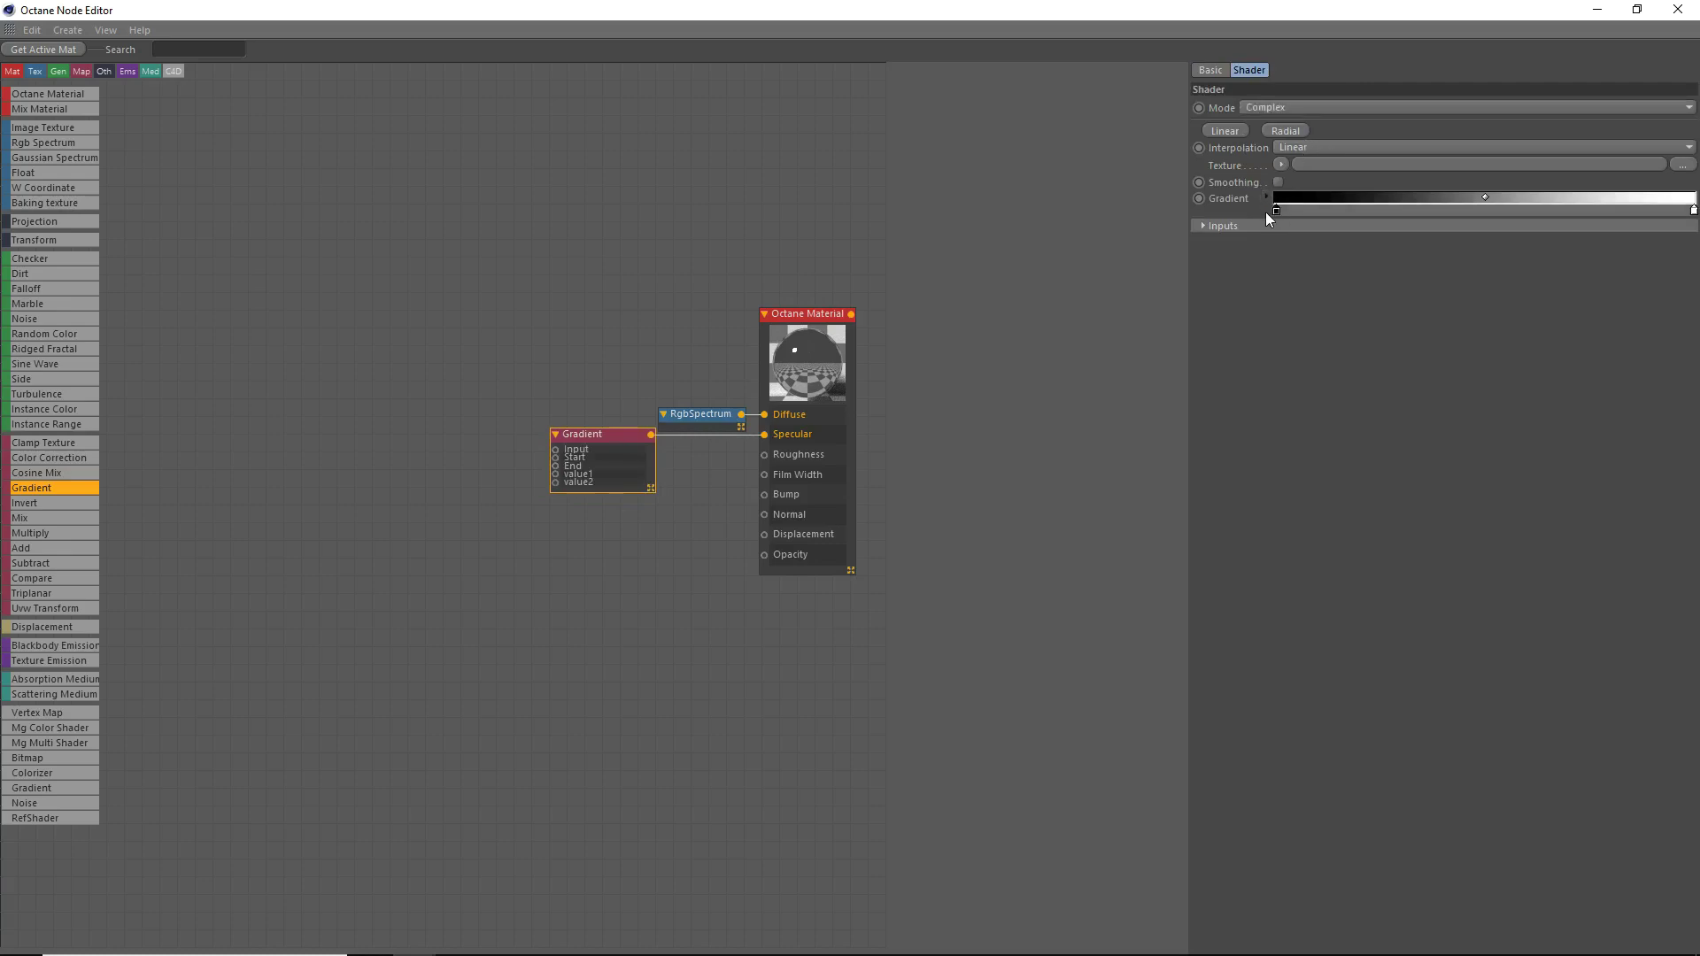
key("Delete")
left_click(1694, 213)
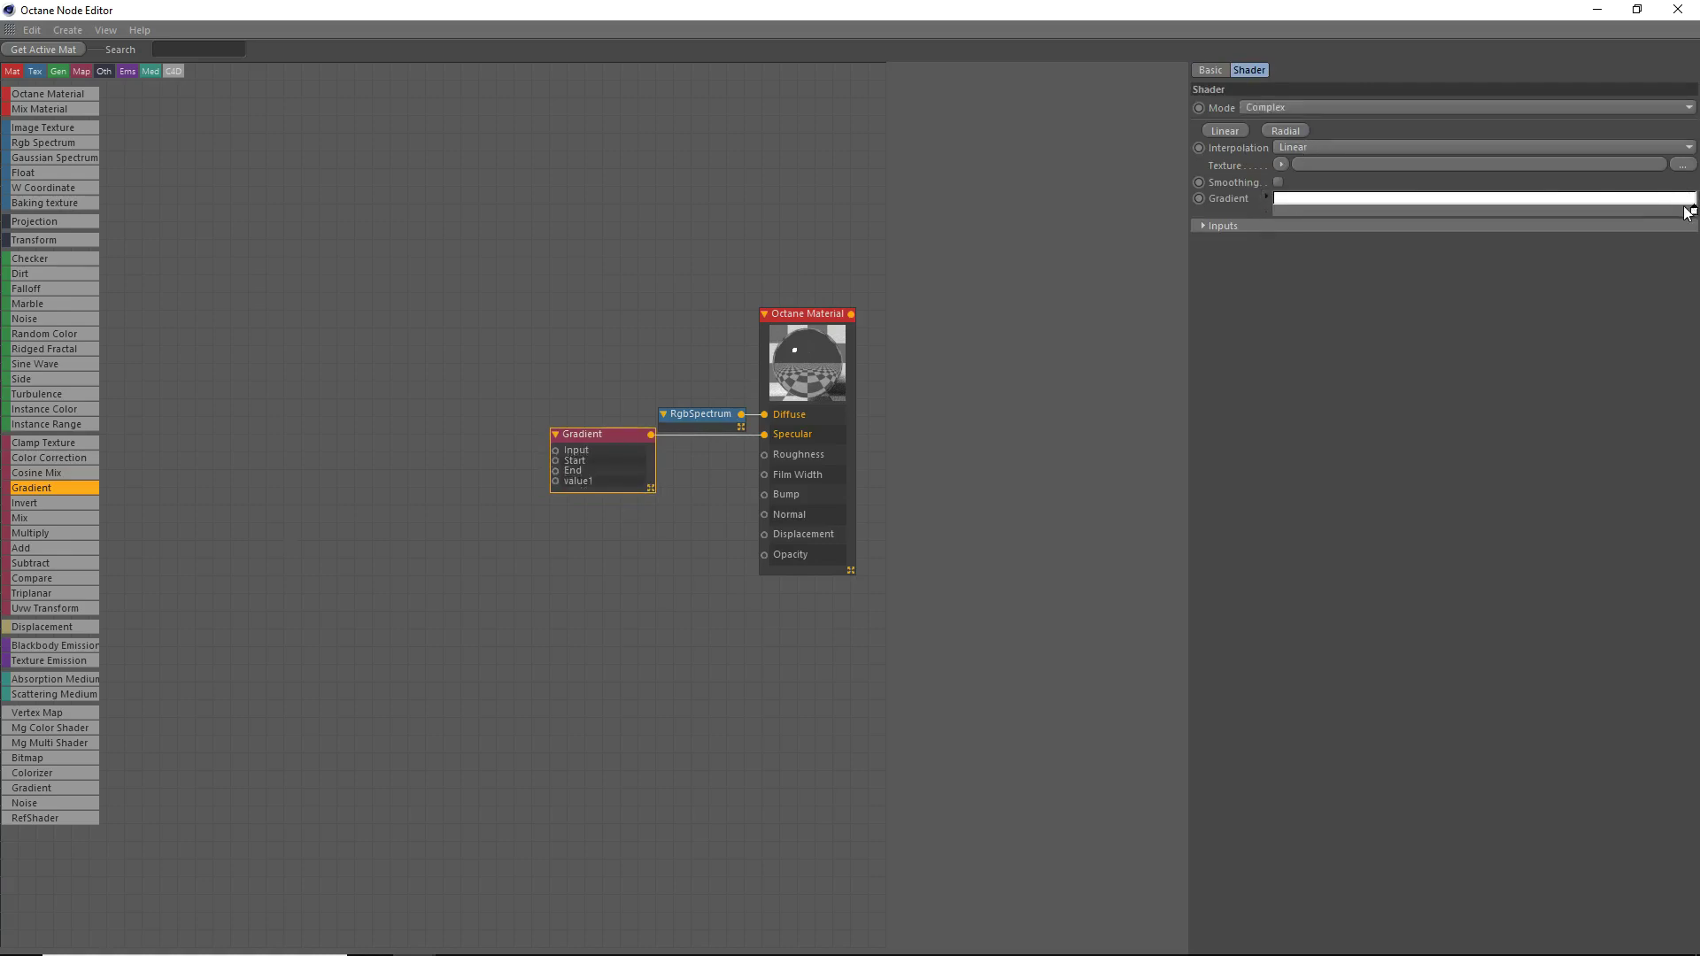
key("Delete")
left_click(1241, 226)
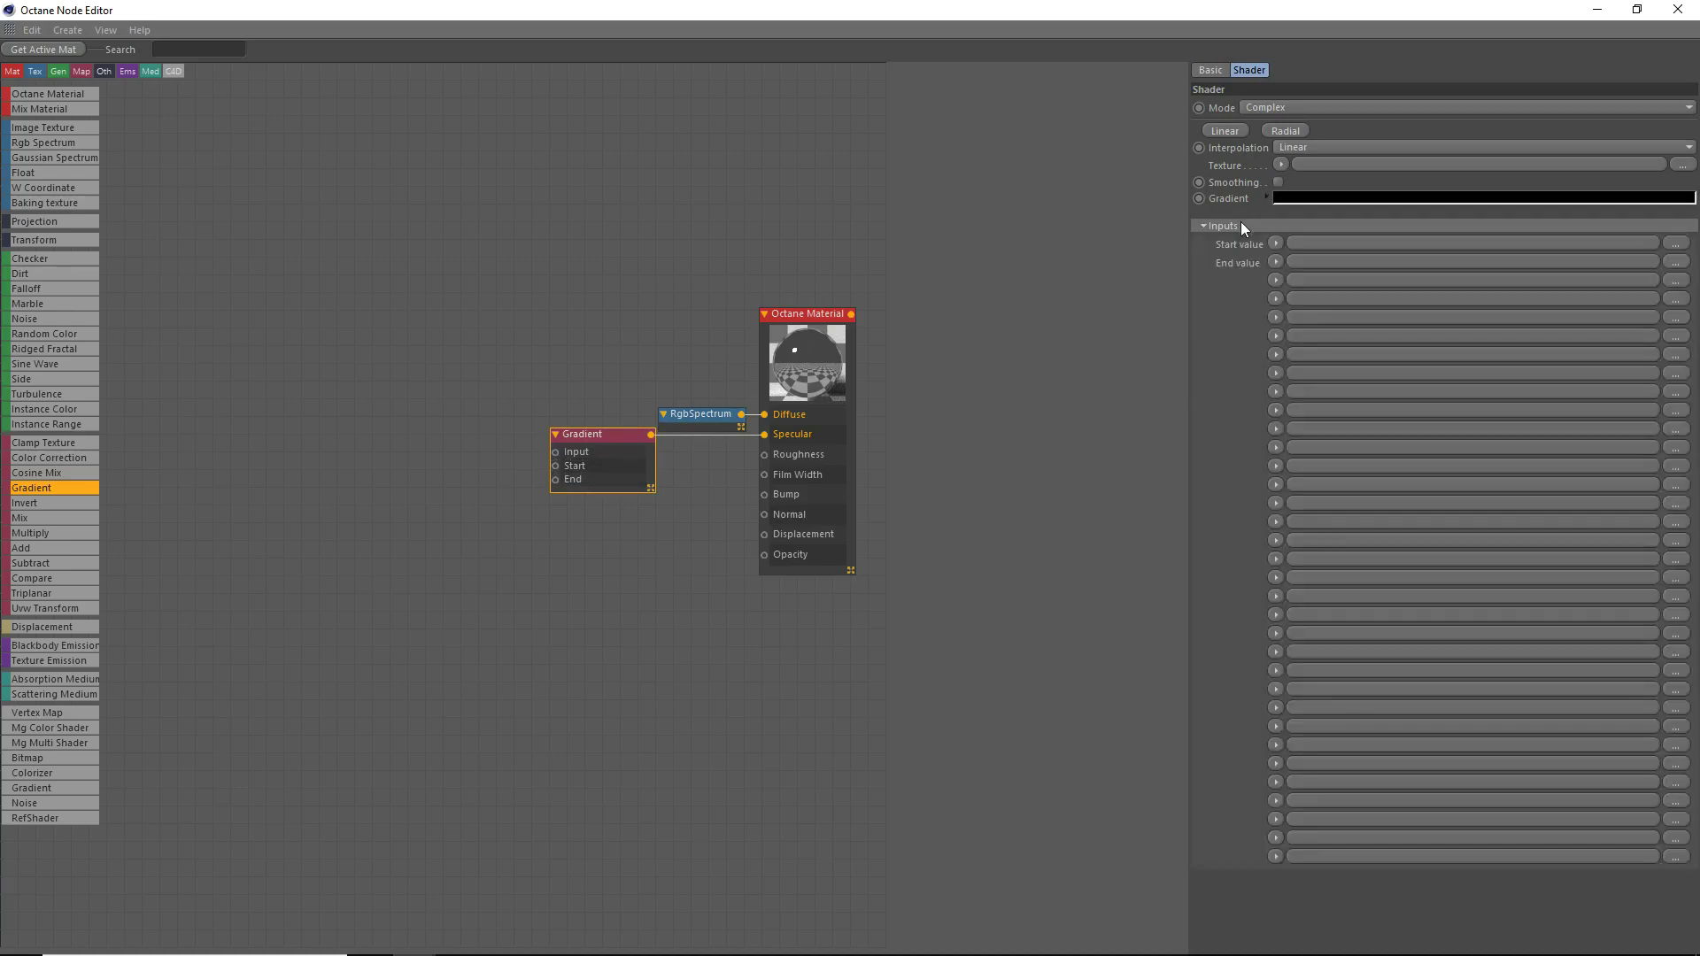
left_click(1244, 226)
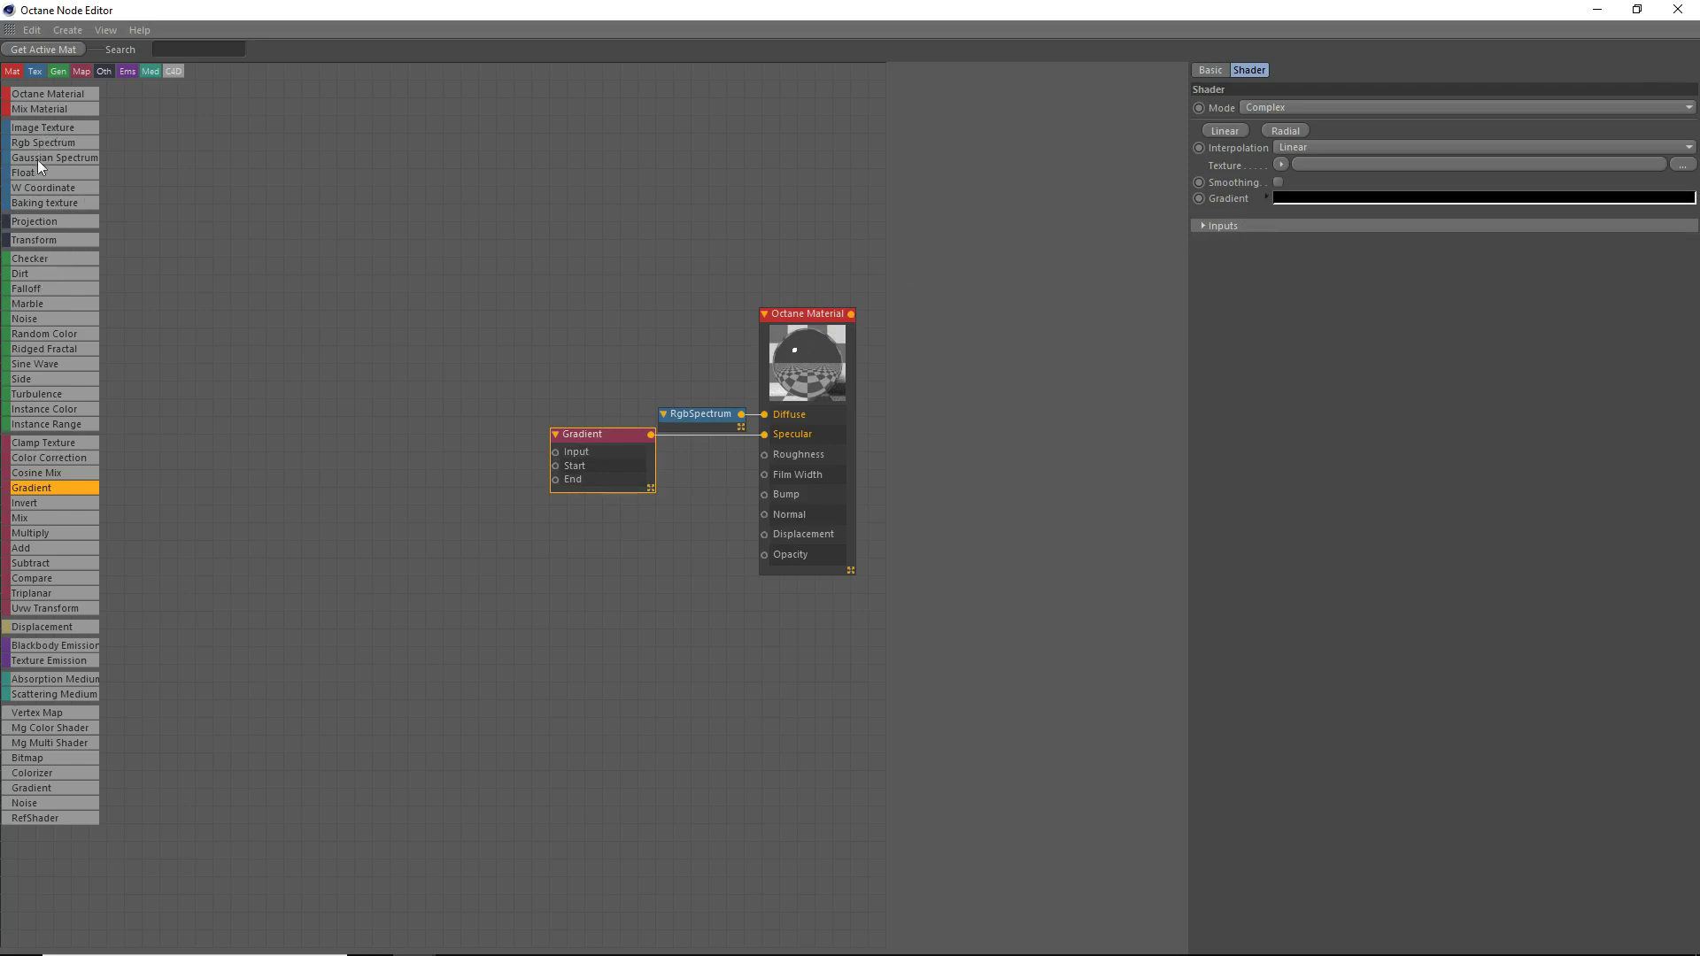
Add a second RgbSpectrum and wire the two colours into the Gradient's Start and End.
left_click_drag(51, 142, 556, 465)
left_click(257, 413)
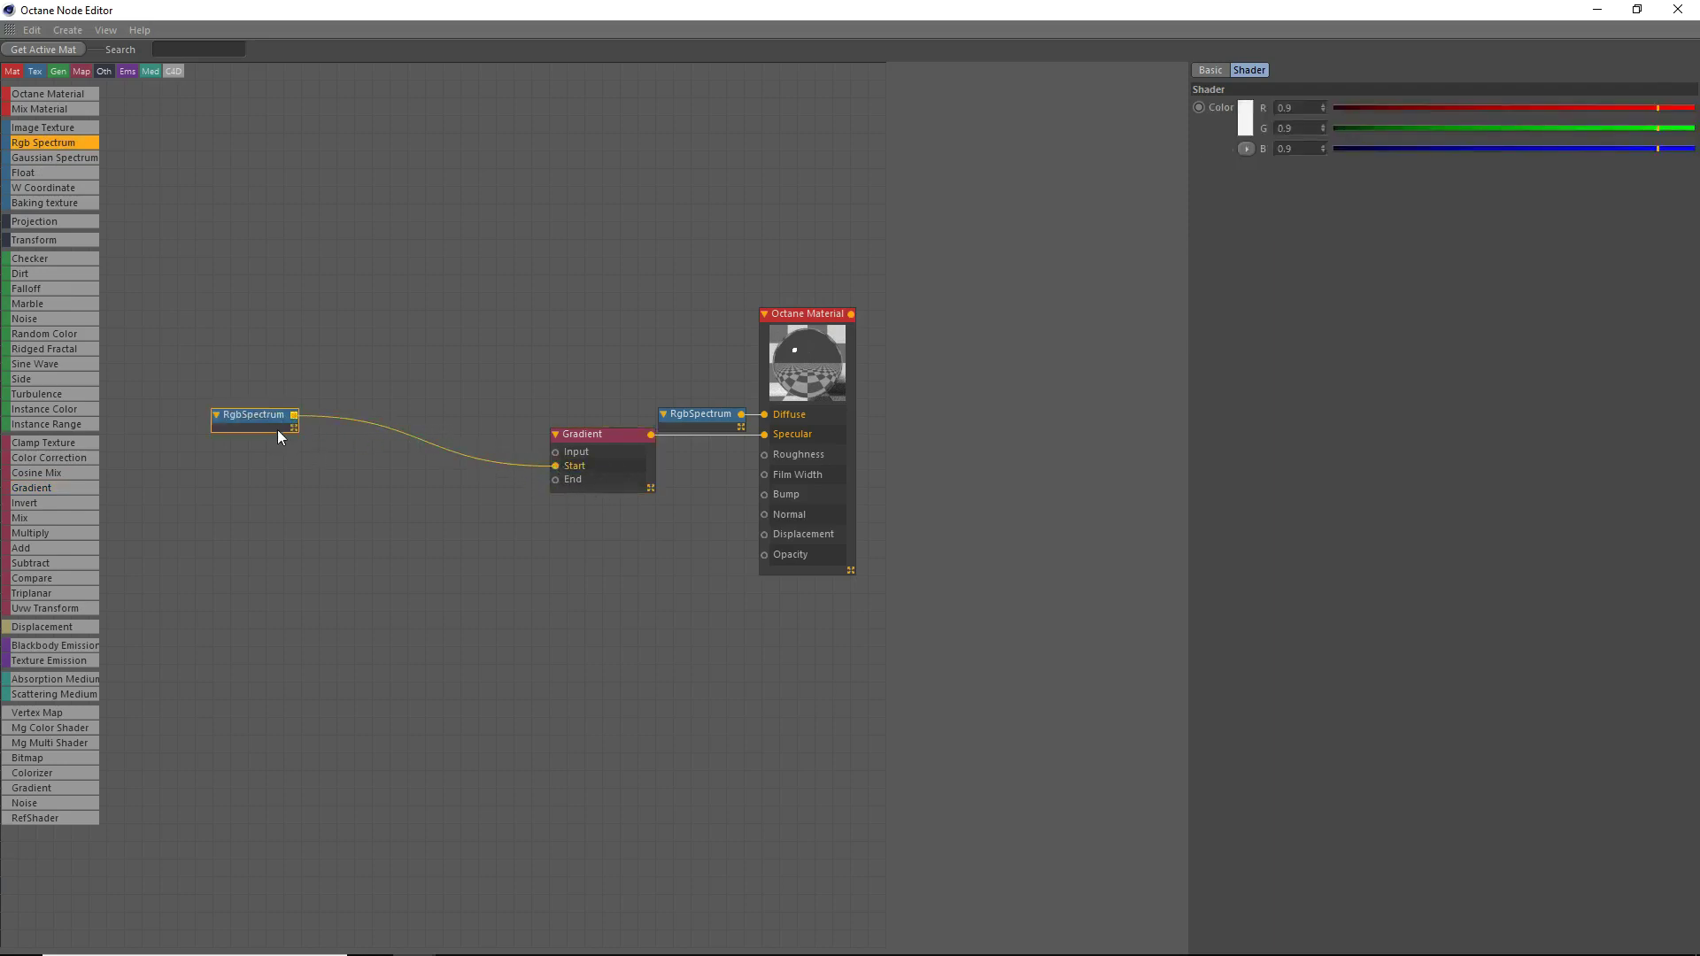
left_click_drag(280, 431, 556, 479)
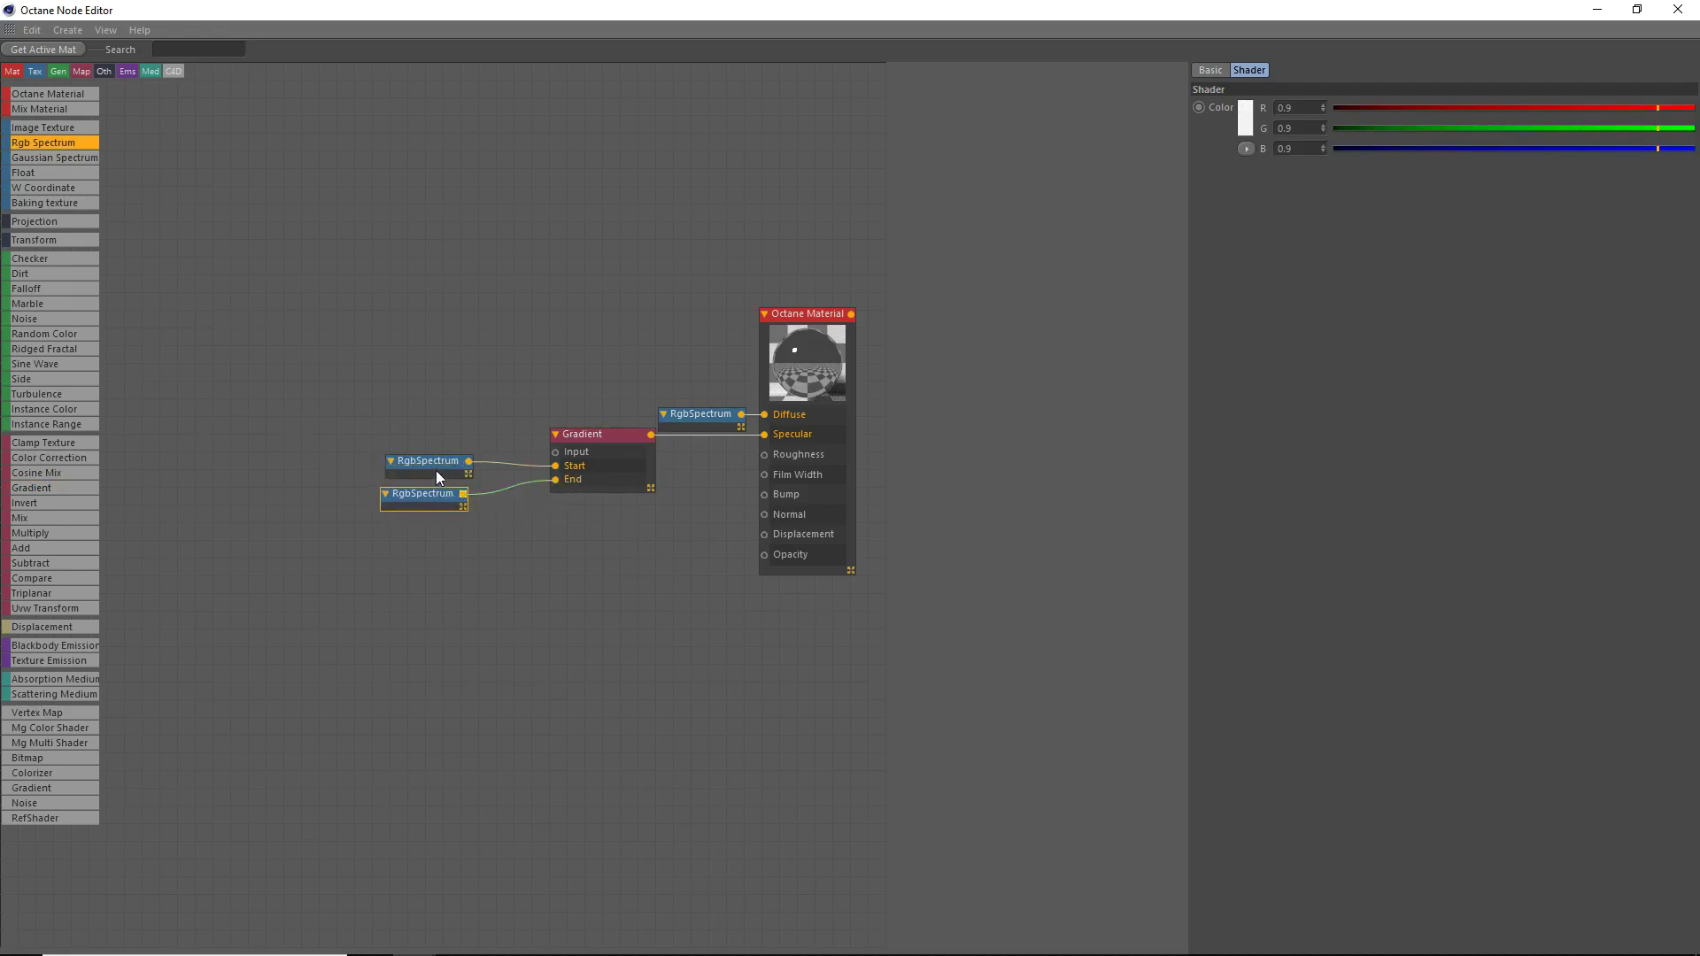
mouse_move(436, 470)
left_mouse_down()
mouse_move(451, 469)
mouse_move(450, 493)
left_mouse_up()
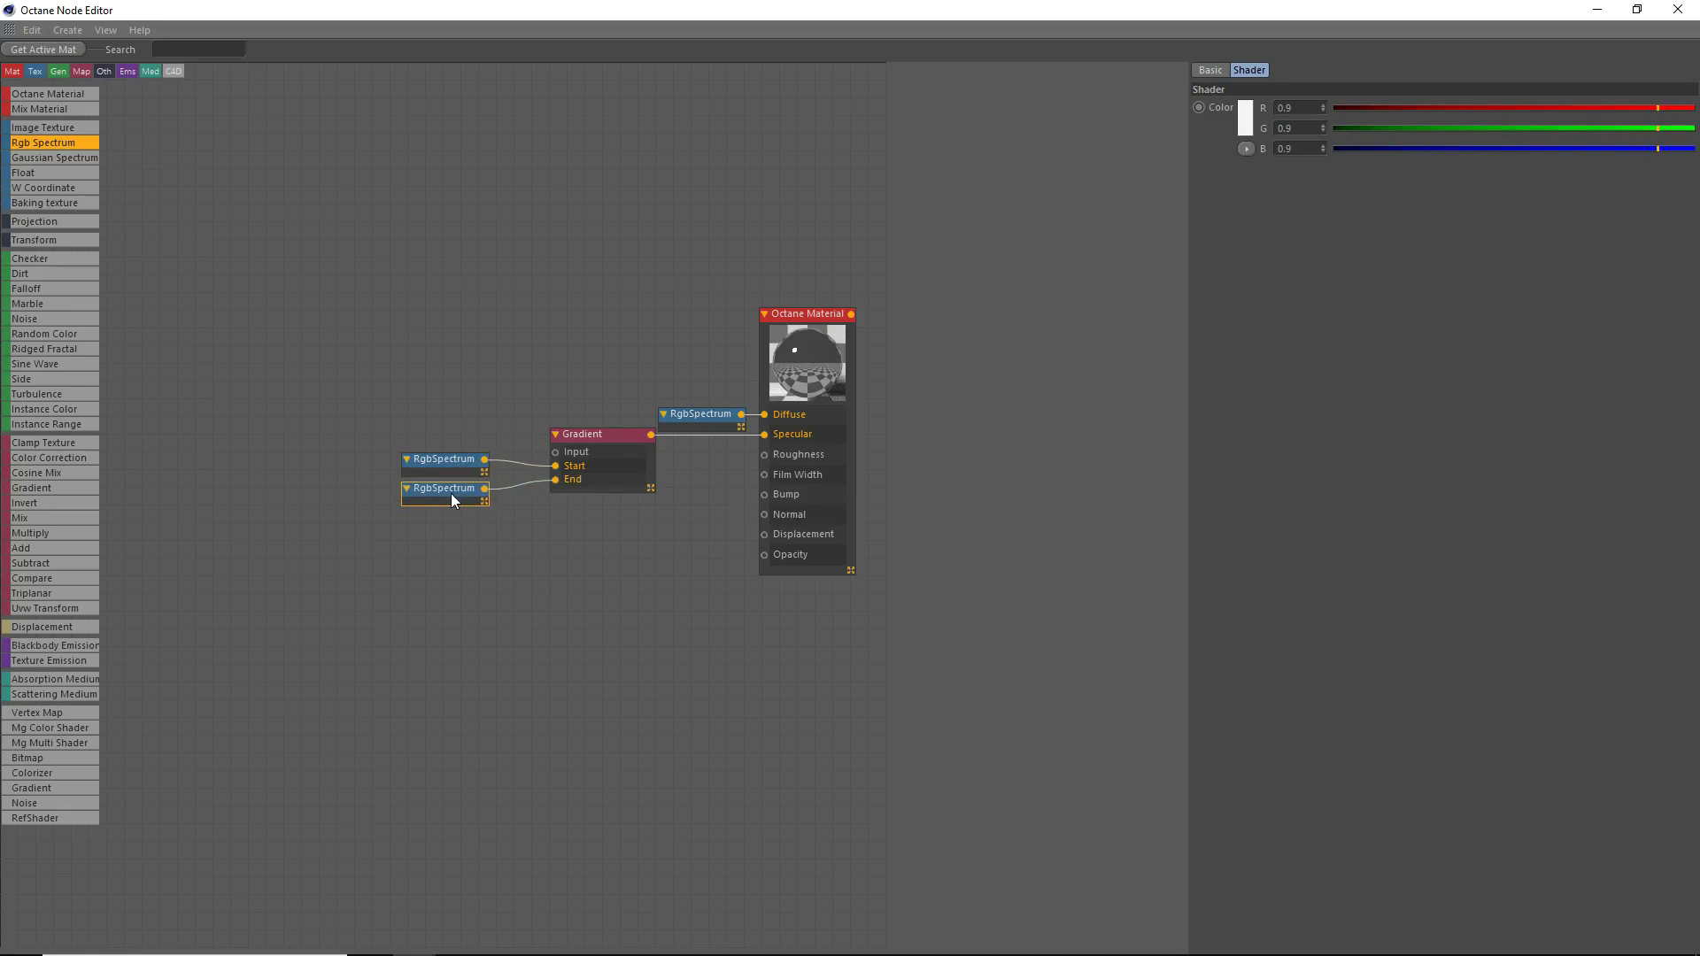
left_click(459, 476)
Wire a Falloff map into the Gradient's Input and rearrange the four diffuse nodes.
left_click_drag(38, 290, 555, 451)
left_click_drag(473, 414, 459, 447)
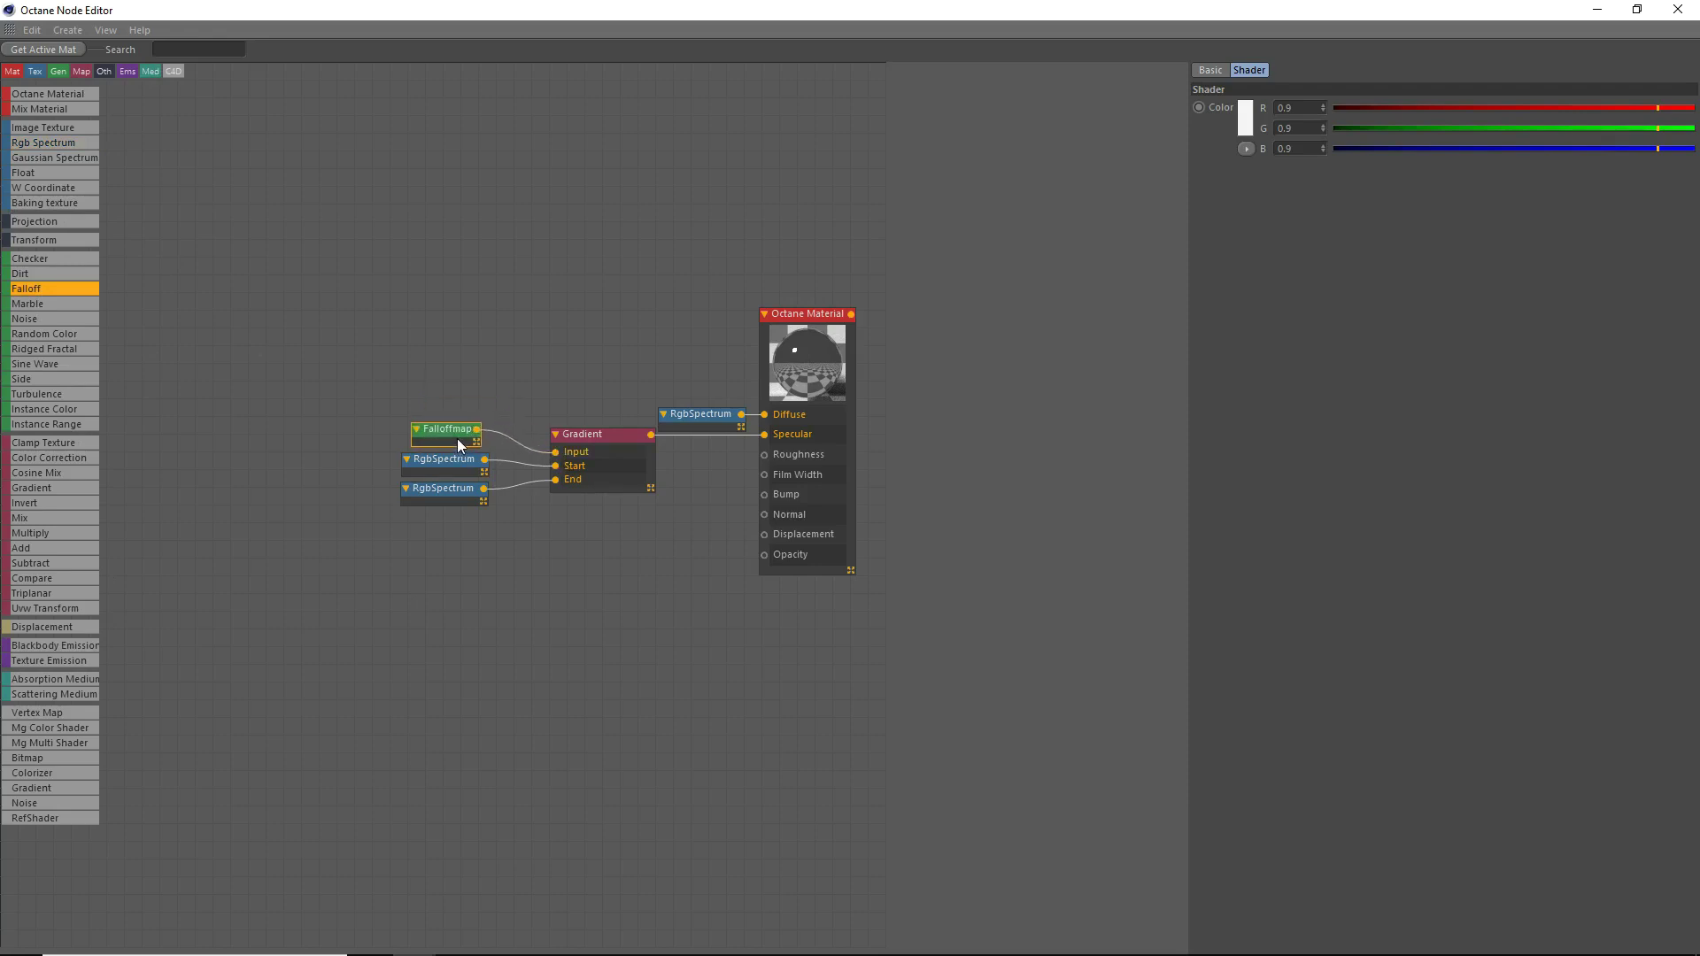
left_click_drag(340, 416, 576, 534)
left_click_drag(582, 457, 417, 364)
left_click_drag(709, 413, 706, 395)
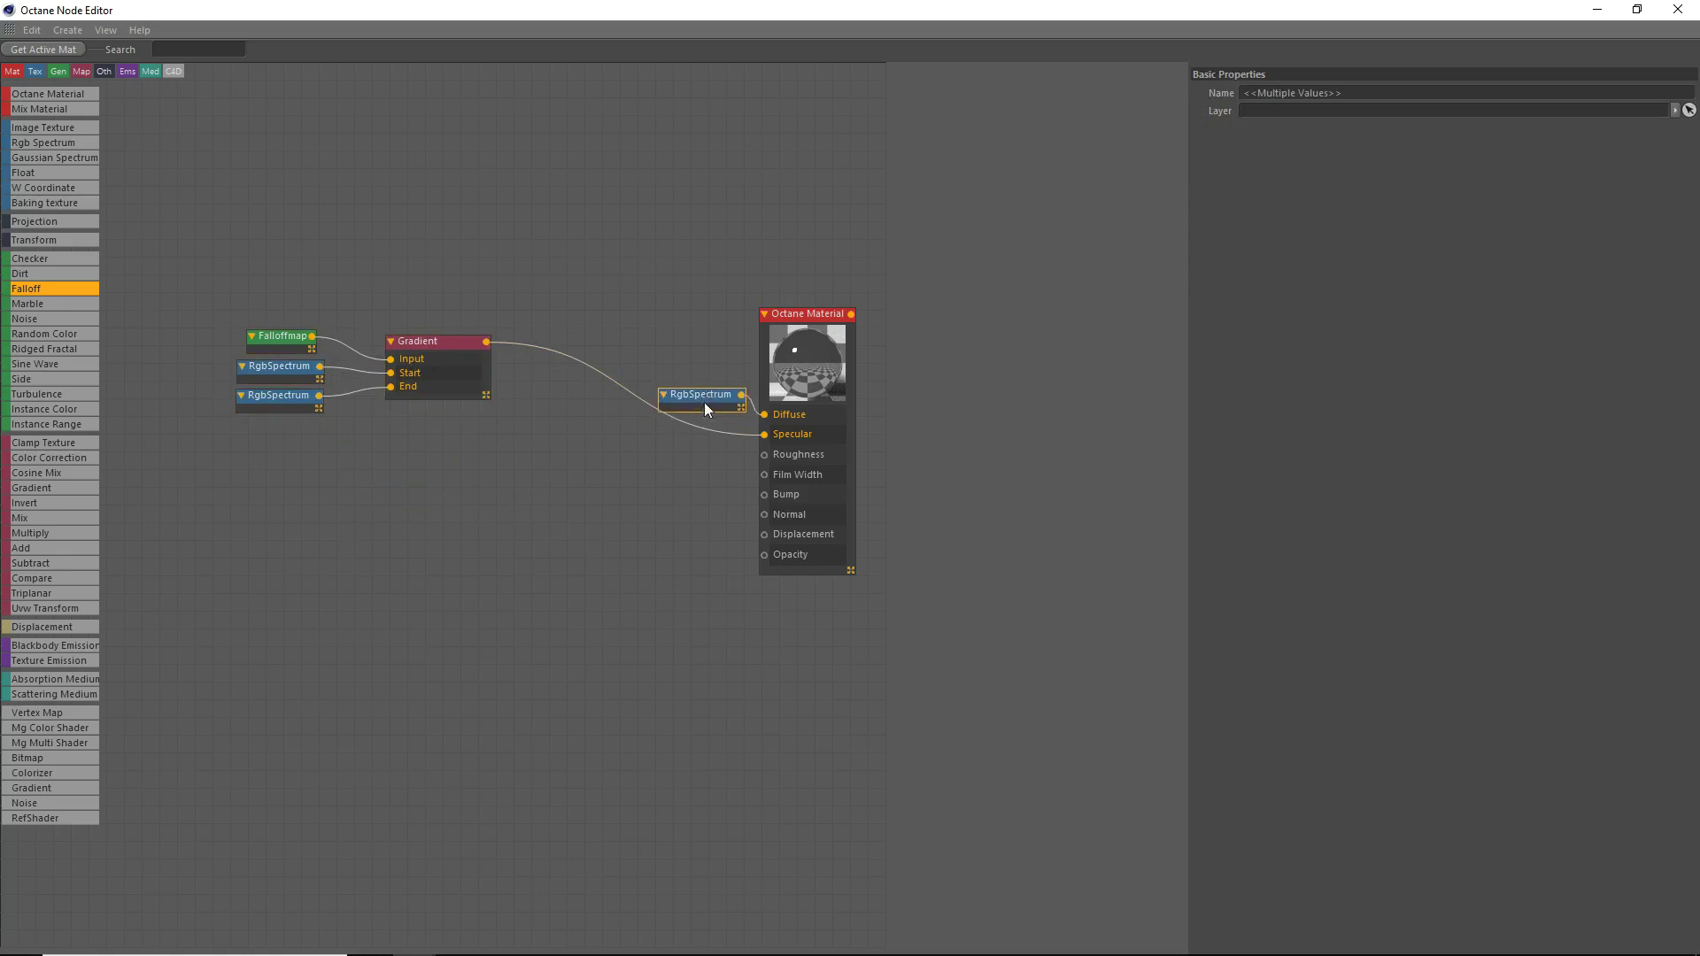
left_click(452, 461)
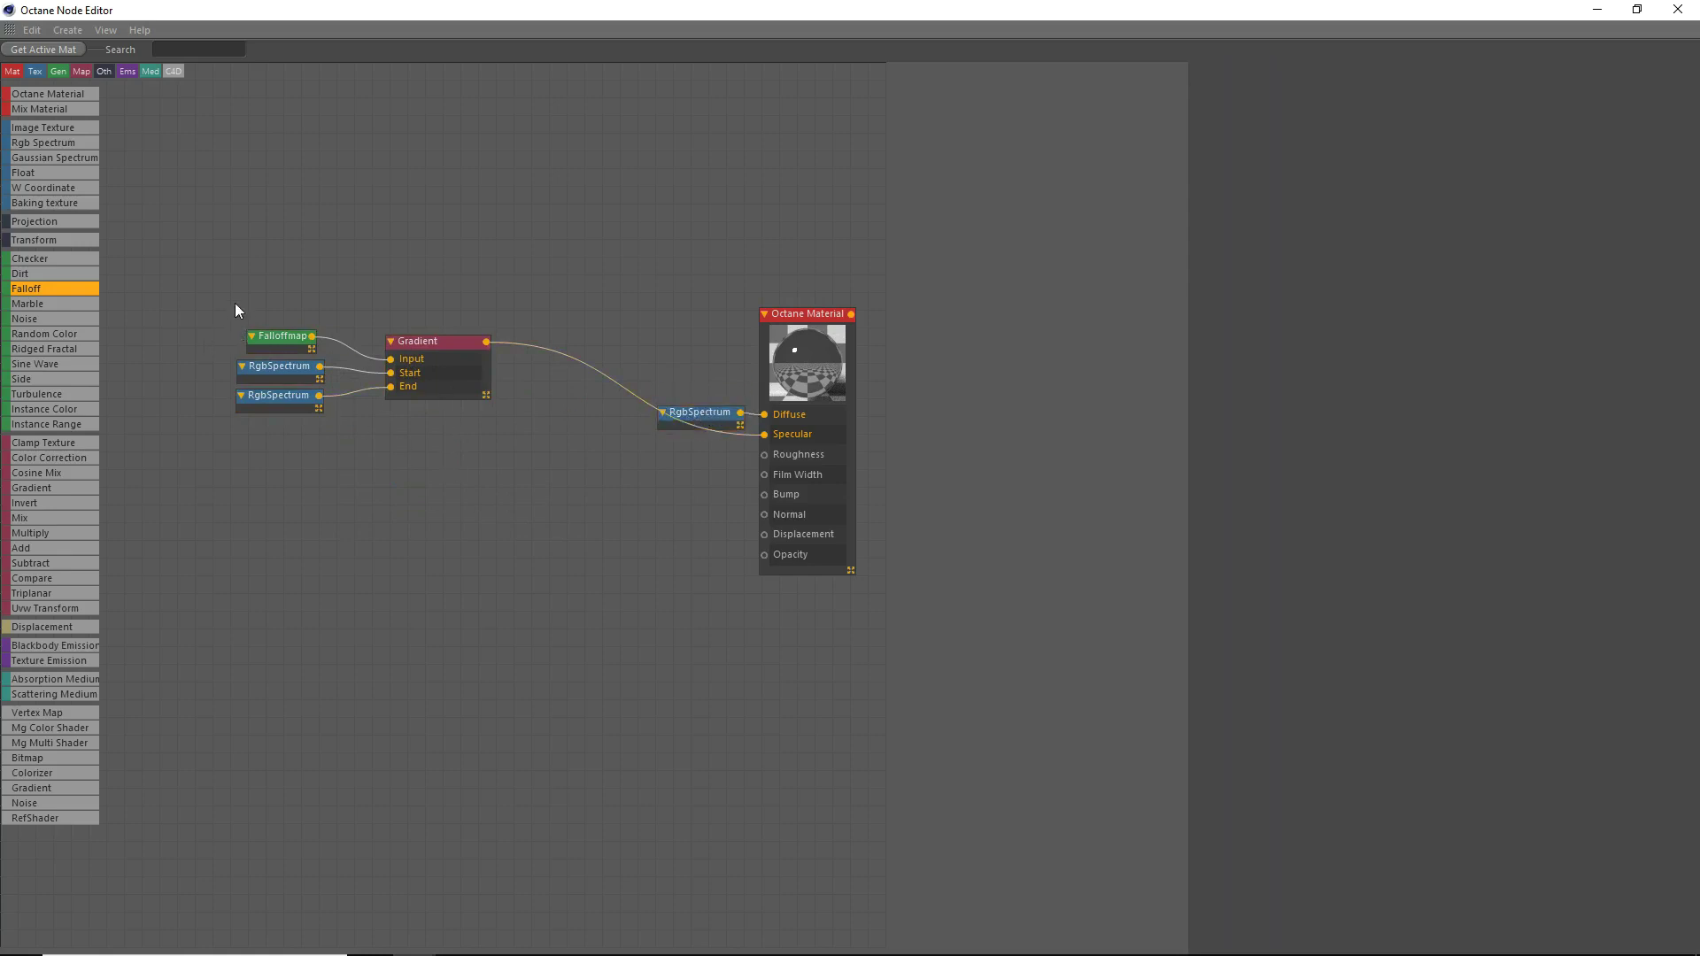
left_click_drag(236, 303, 545, 379)
left_click(449, 536)
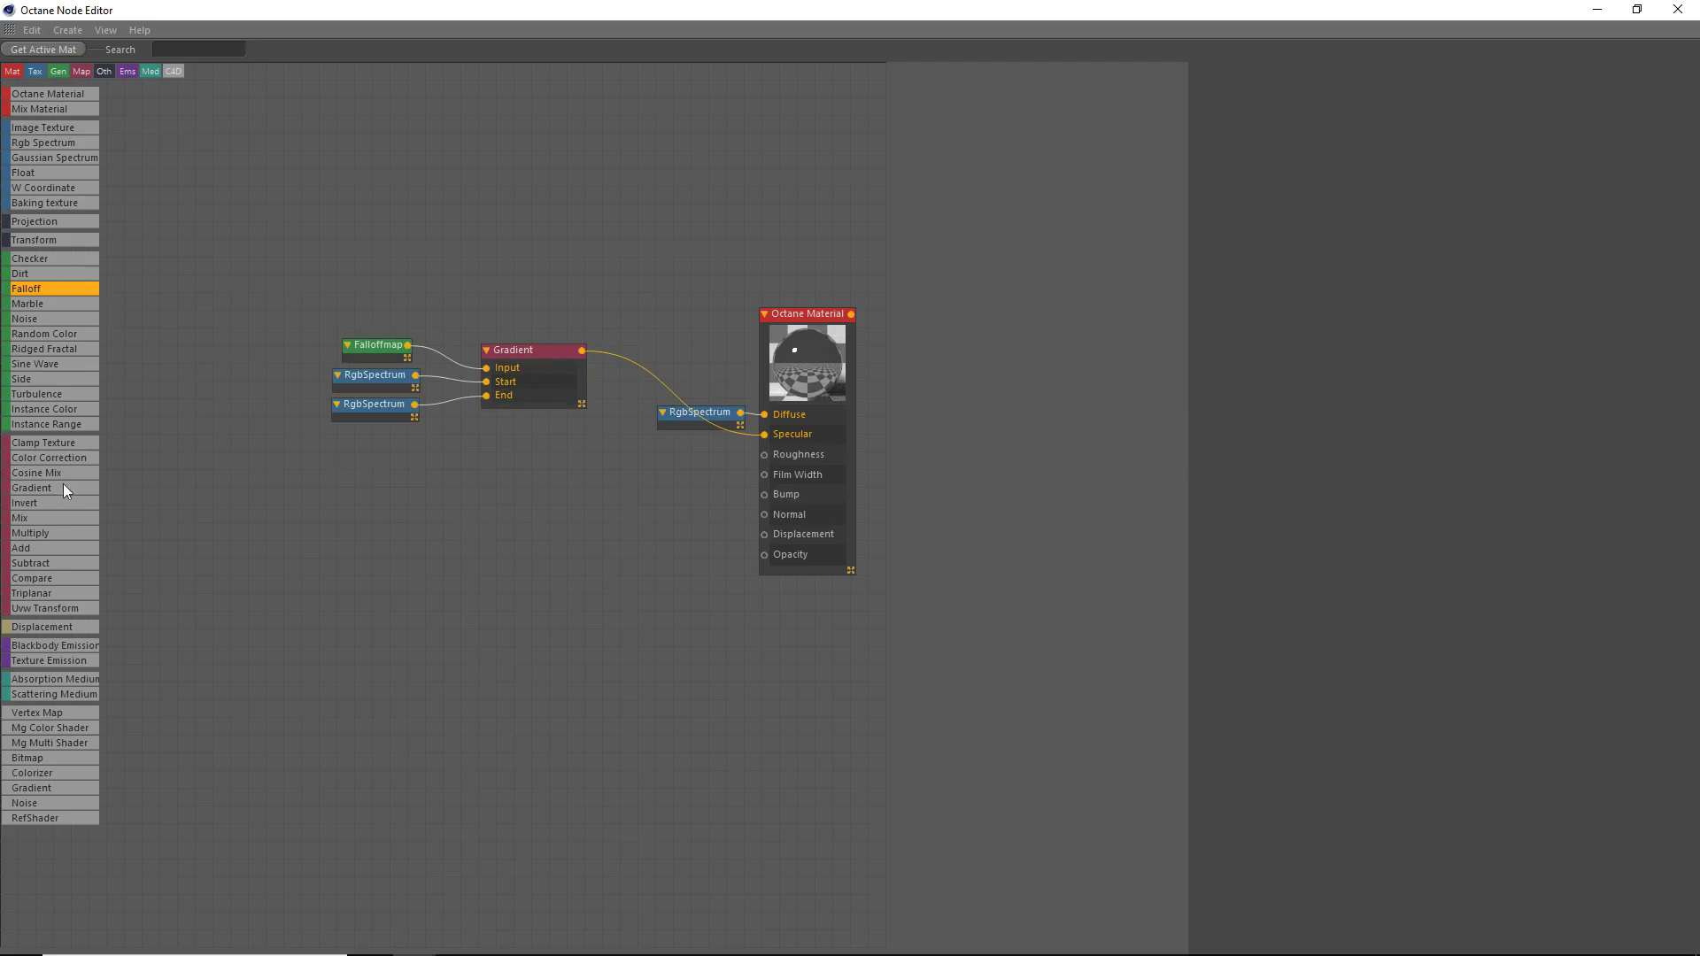
Add a second Gradient for Roughness and move its black knot to 25% position.
left_click_drag(39, 487, 769, 466)
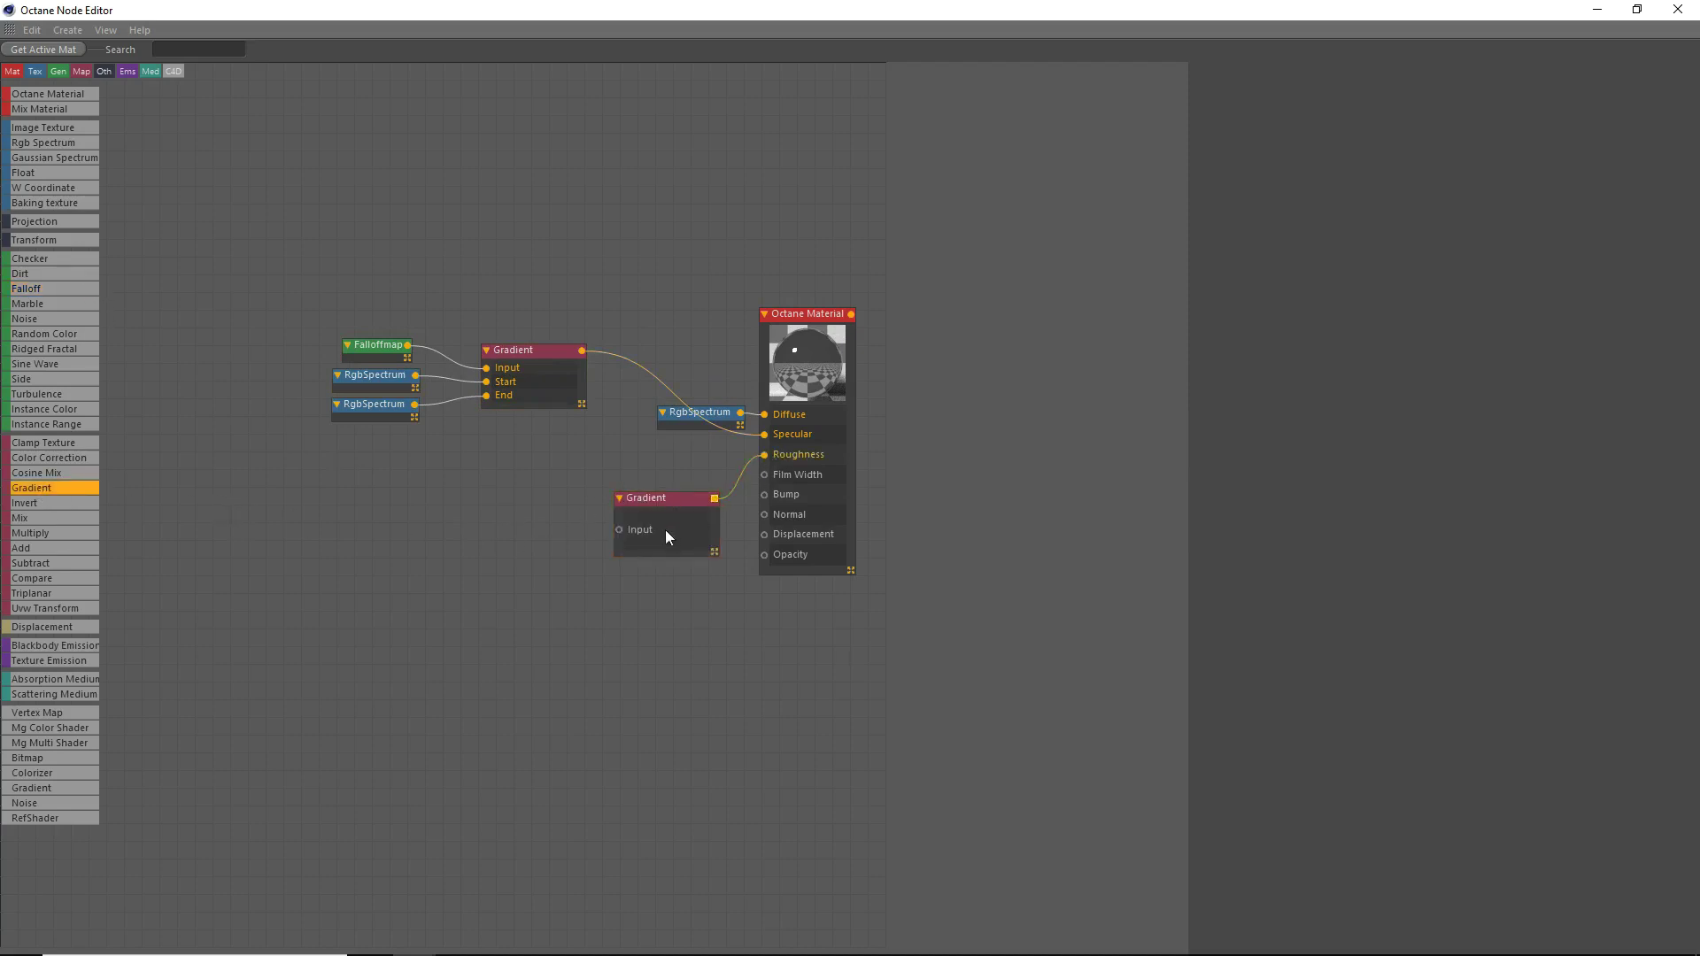
left_click_drag(666, 531, 651, 514)
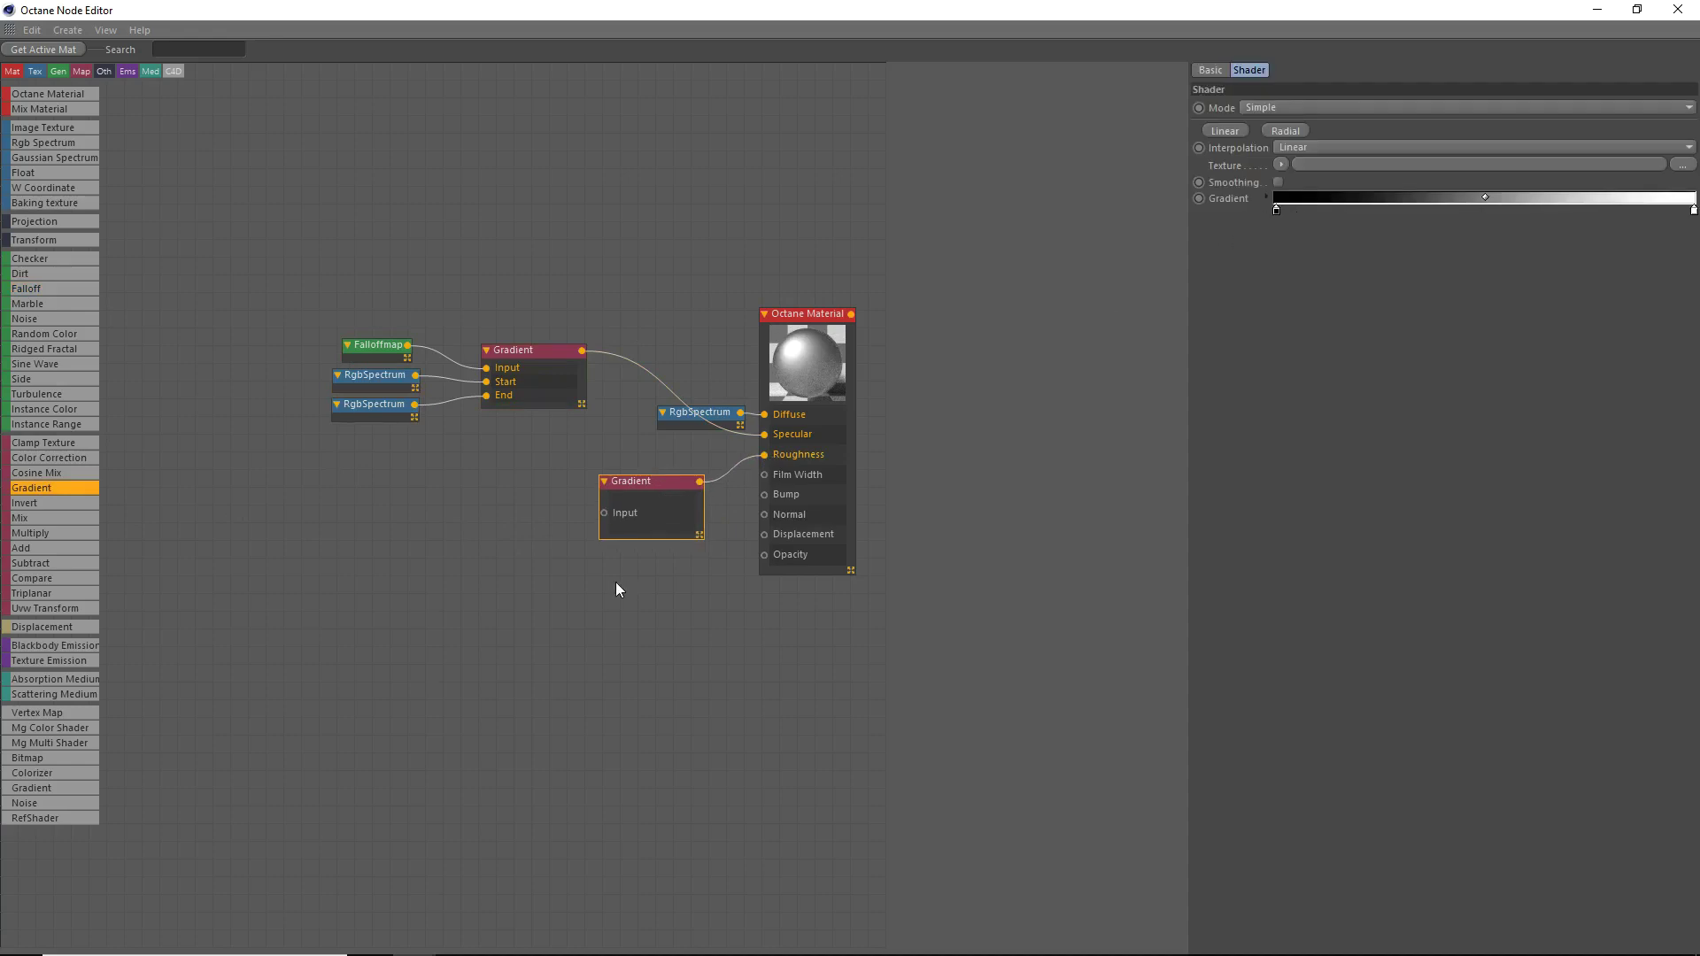
left_click(1276, 210)
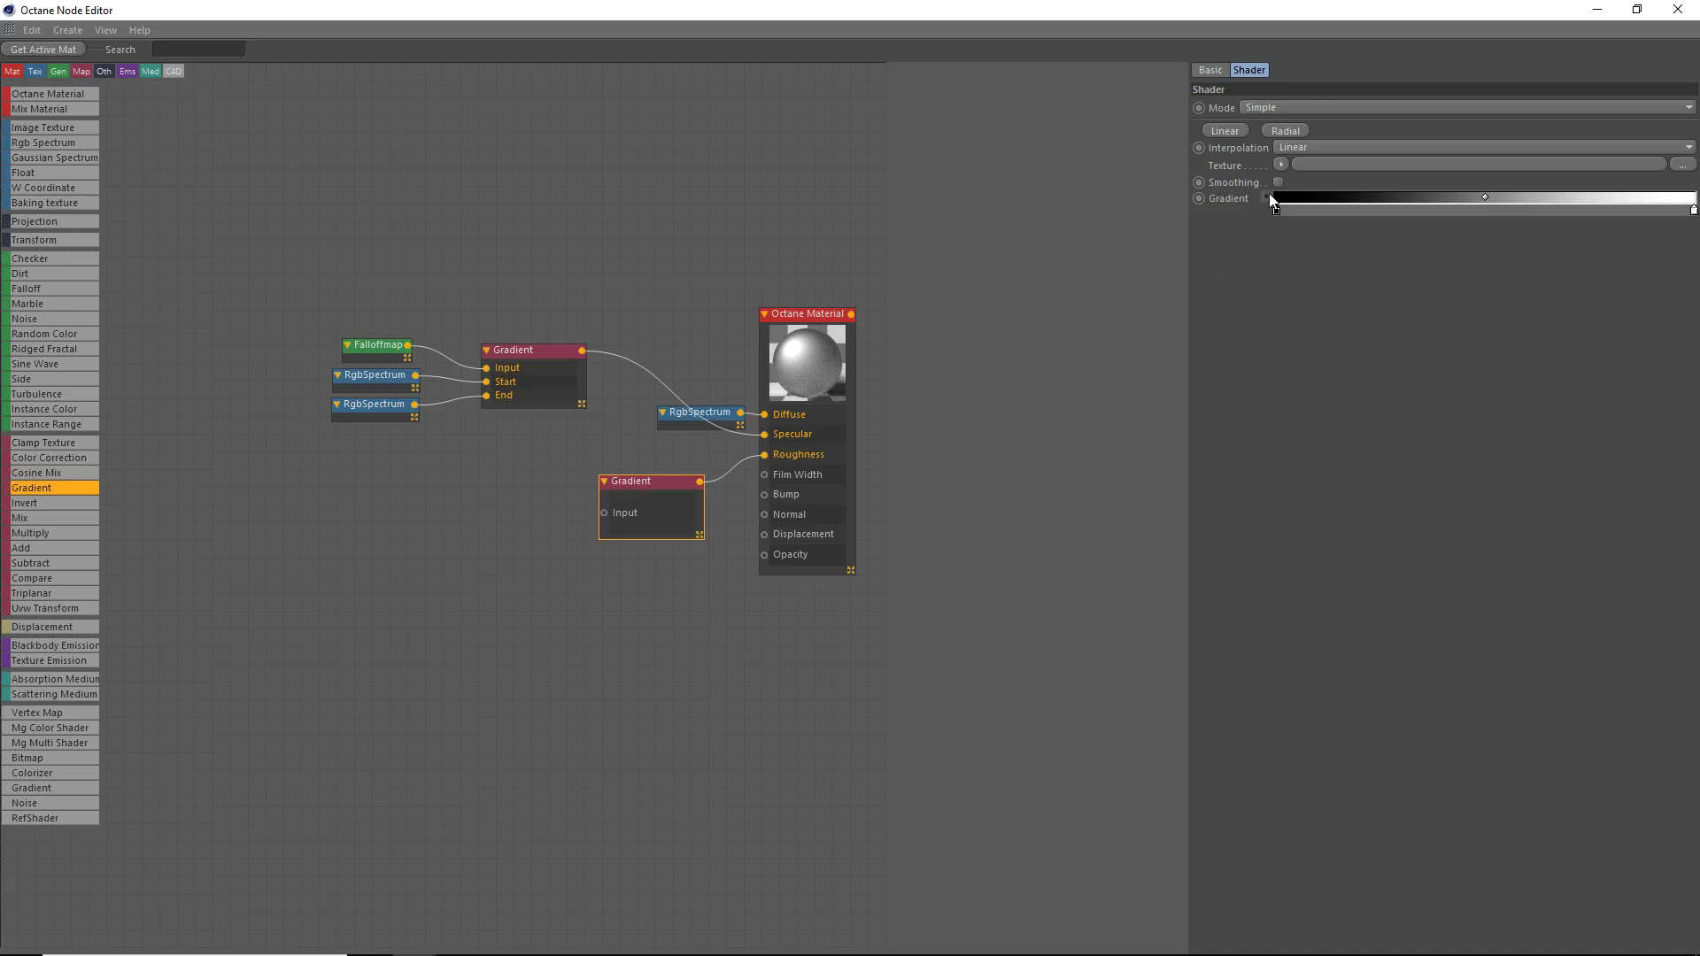
left_click(1267, 199)
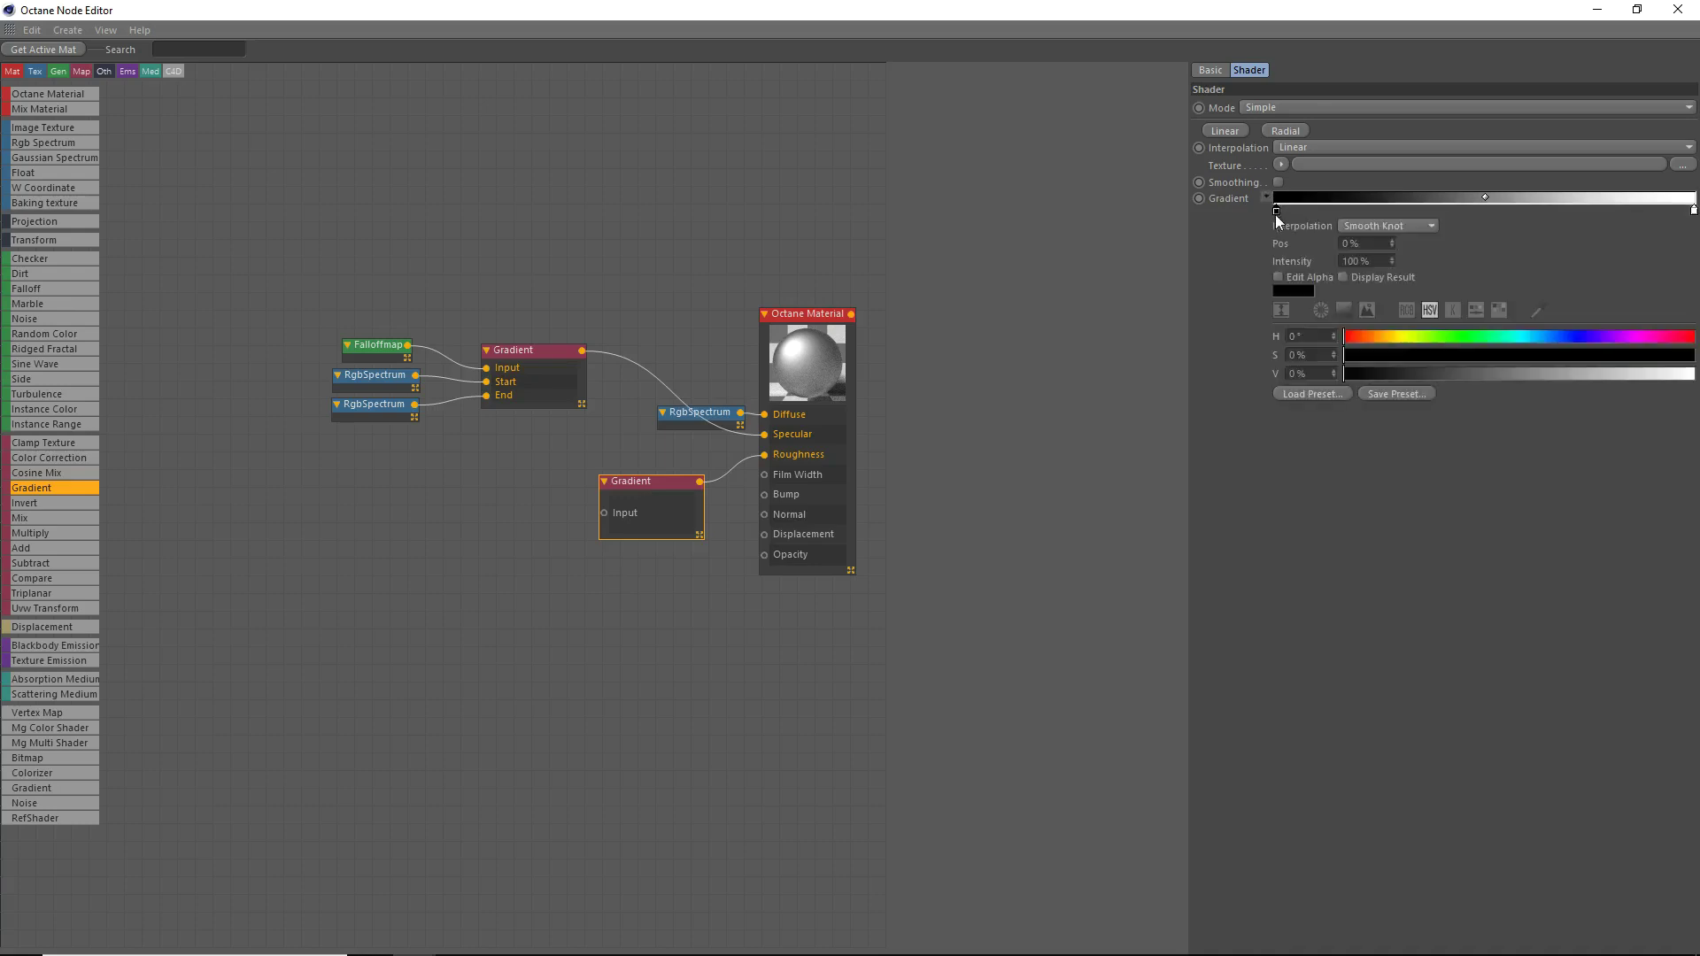
left_click(1377, 243)
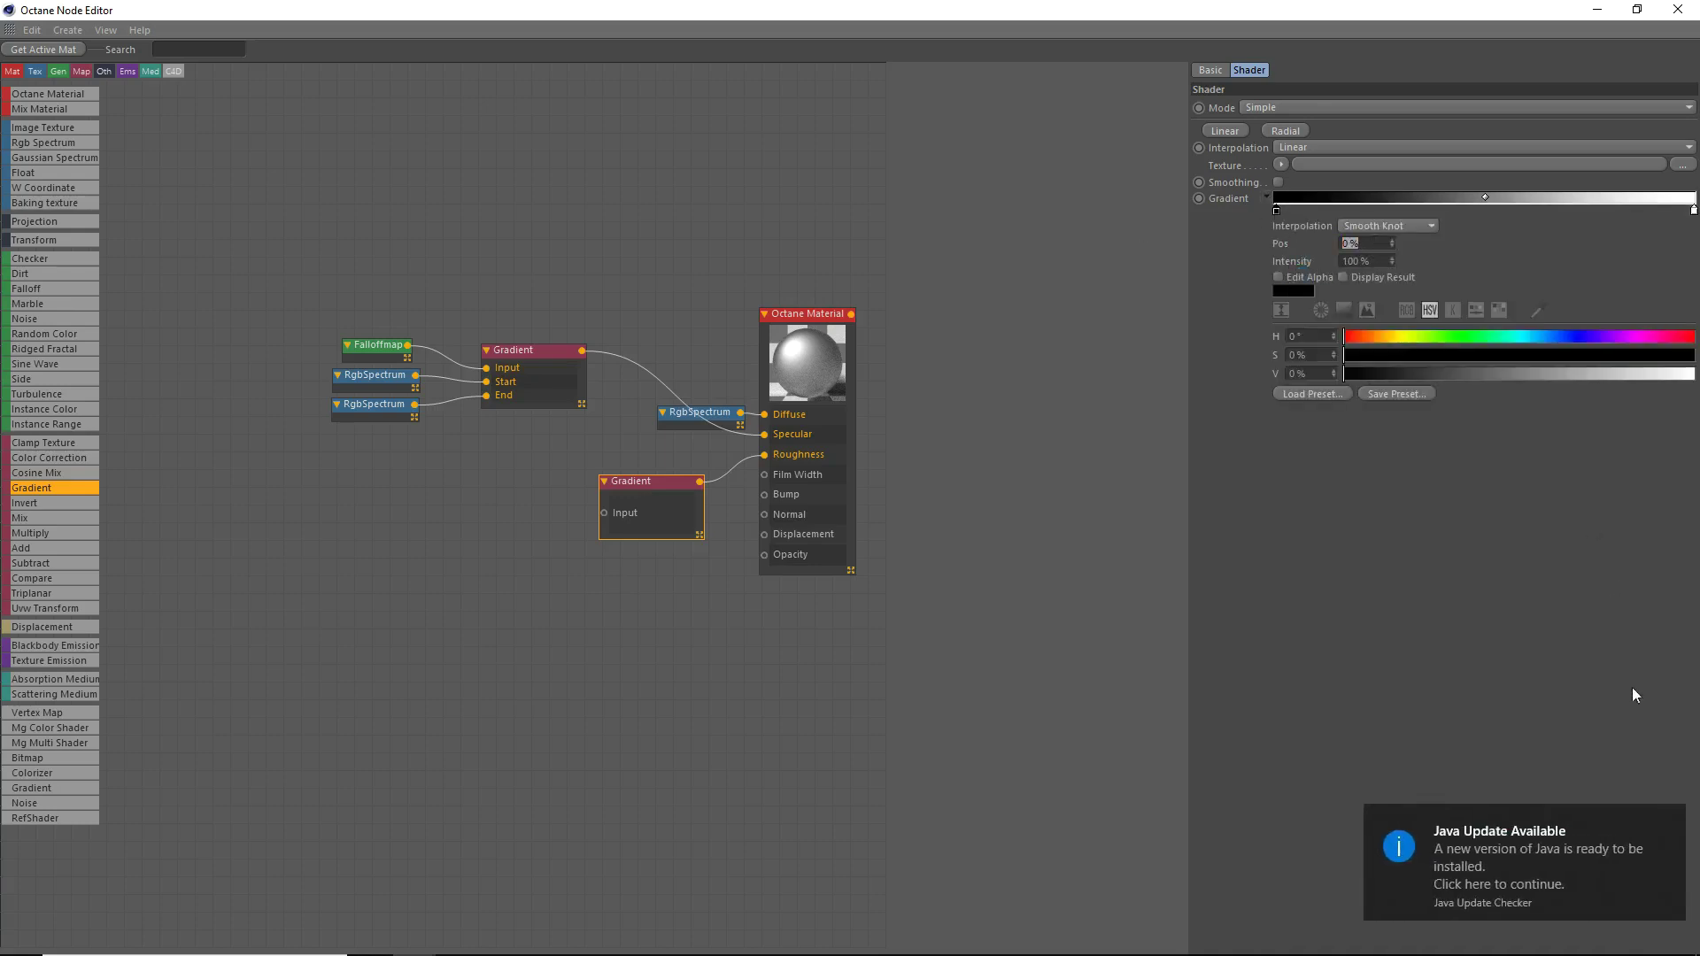
left_click(1673, 806)
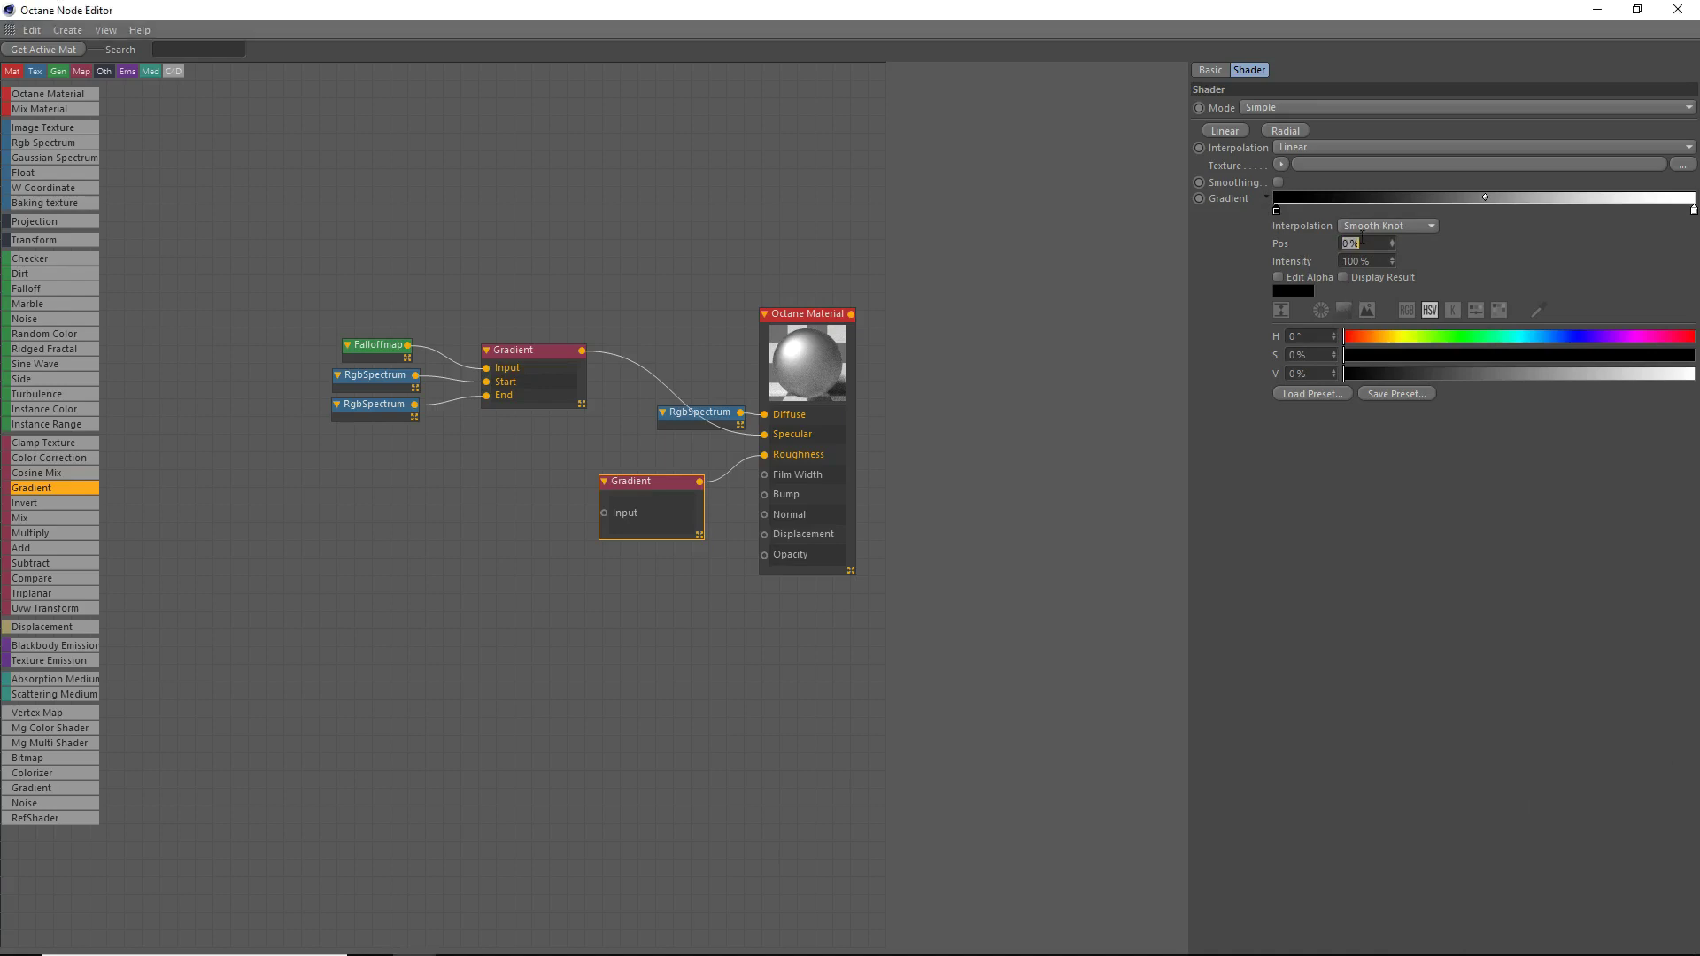
left_click(1686, 732)
type("25")
key("Return")
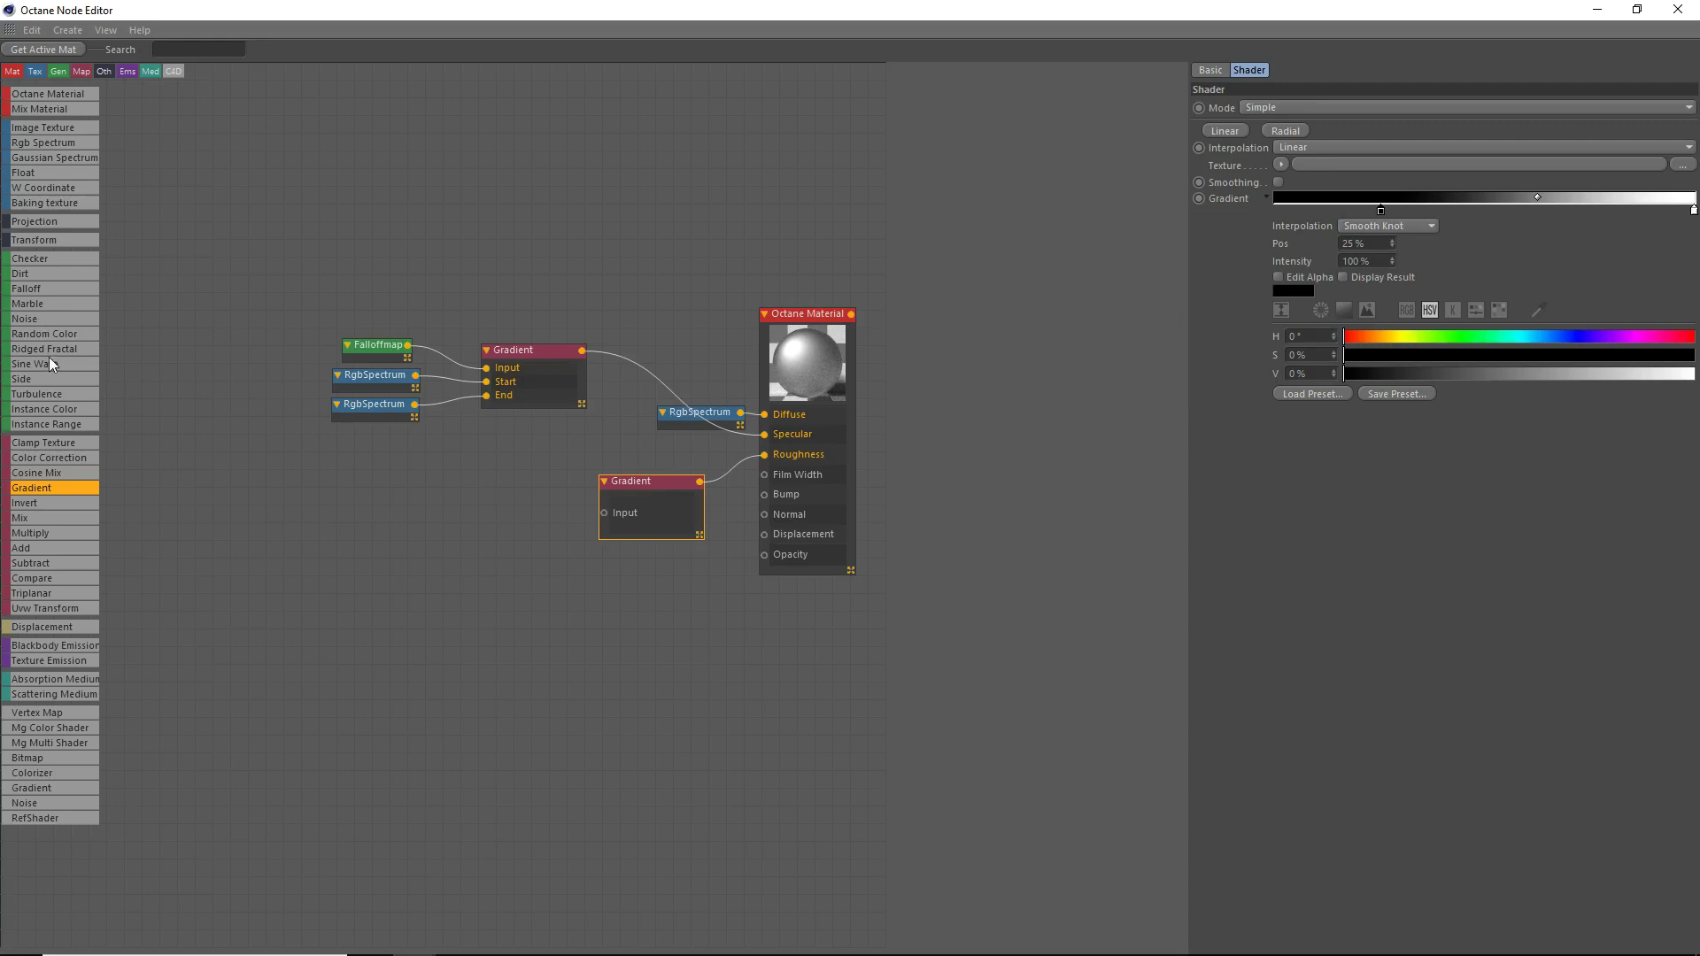
Add an ImageTexture node and feed it into the roughness Gradient.
left_click_drag(46, 145, 435, 581)
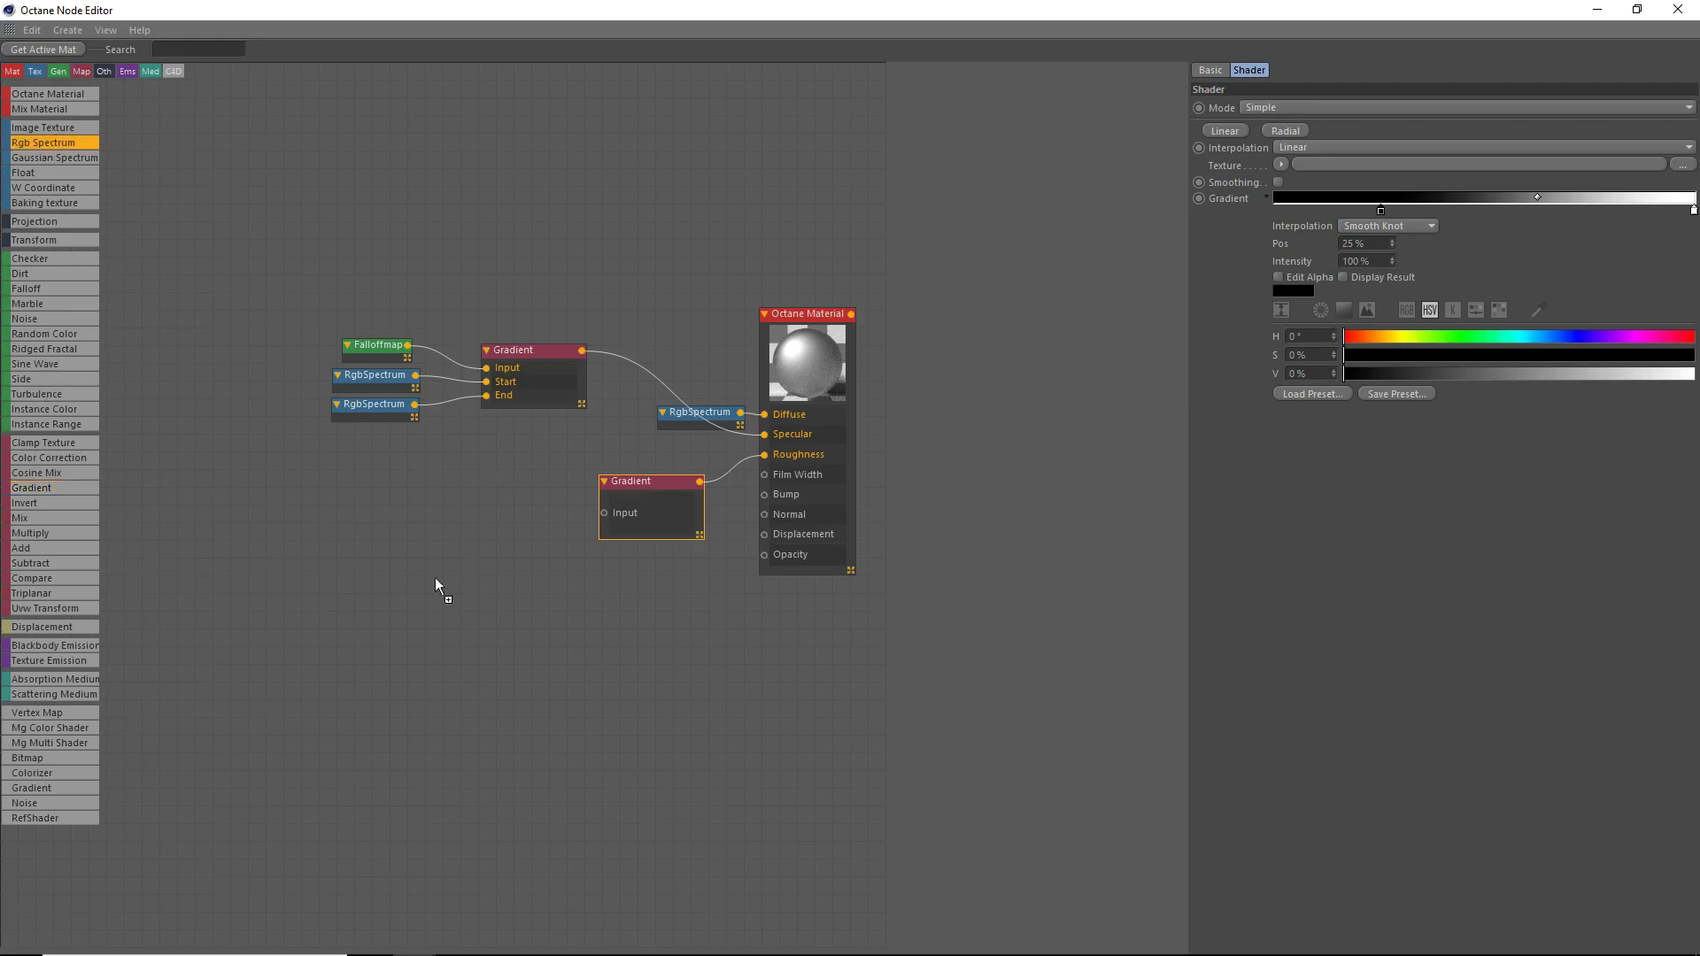
key("Delete")
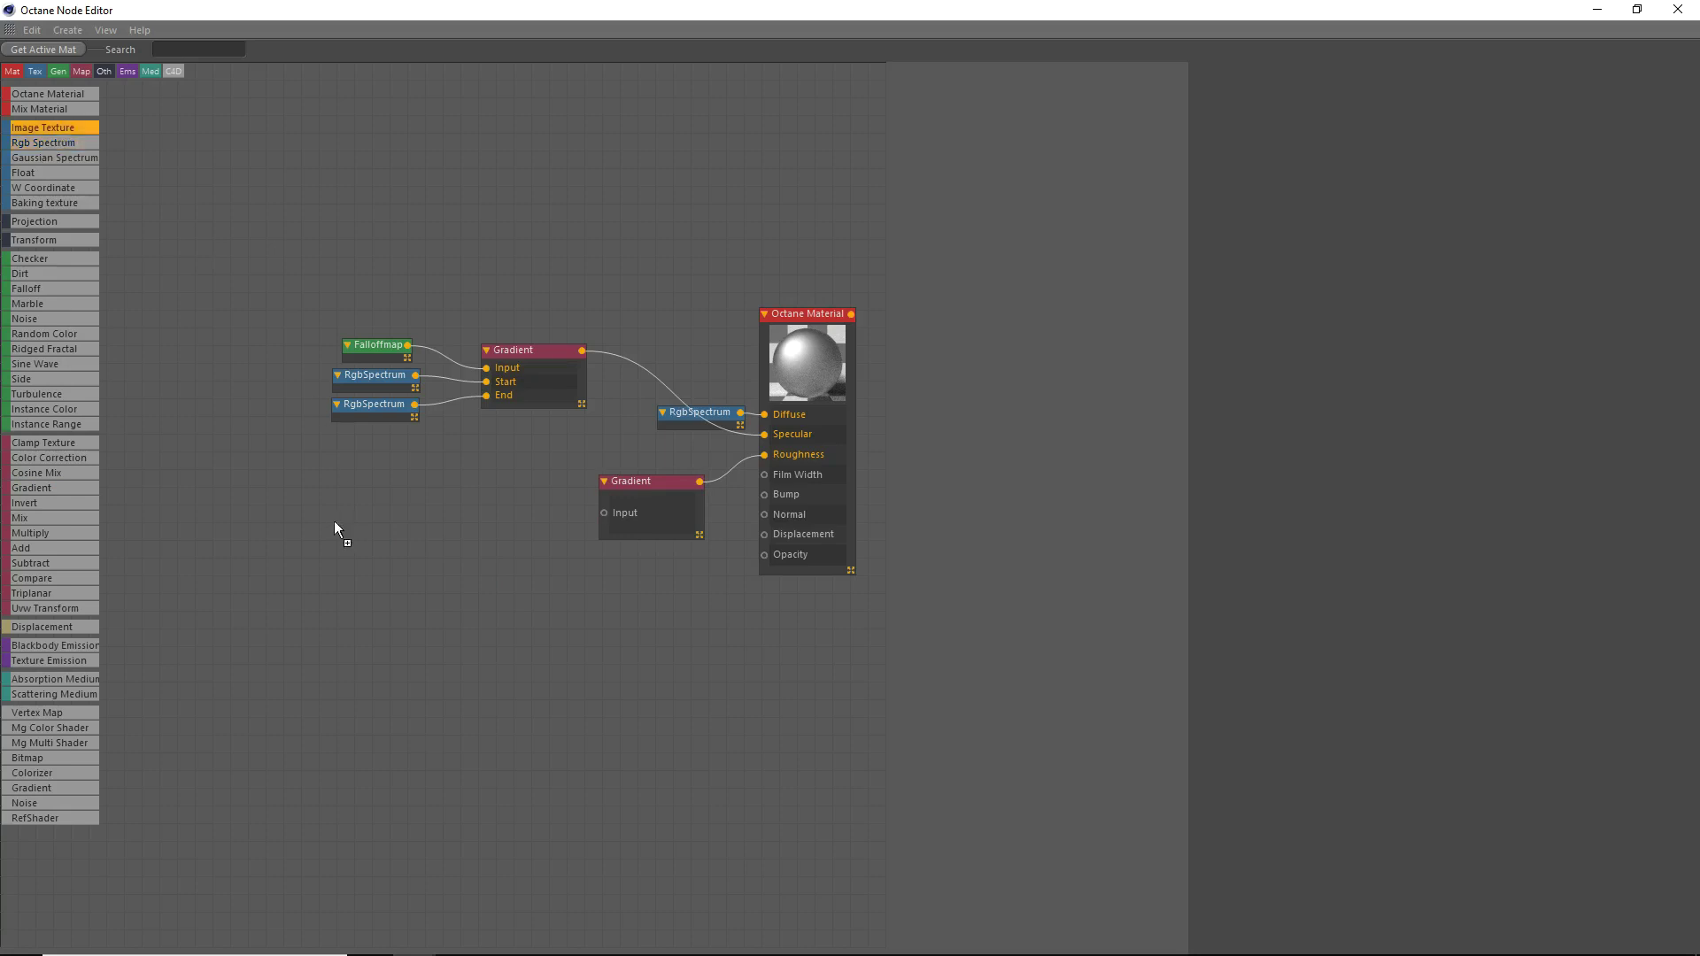
left_click_drag(335, 529, 605, 514)
left_click_drag(382, 551, 525, 522)
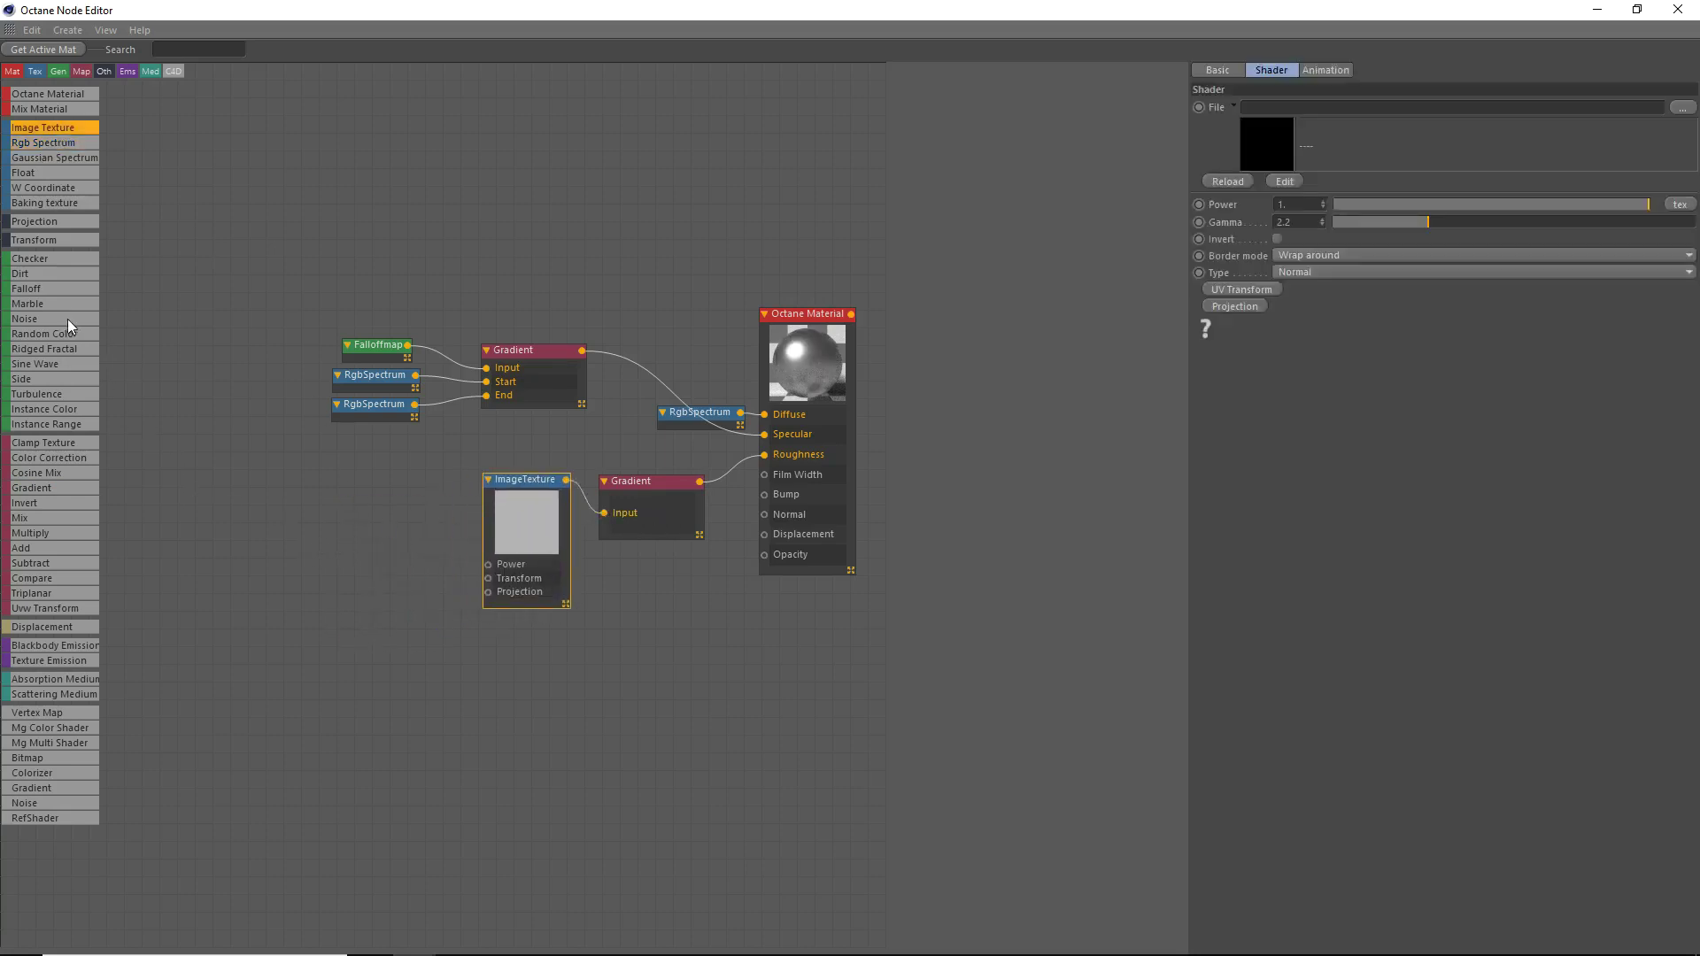
Attach Texture Projection and Transform nodes to the ImageTexture and restore the main window.
left_click_drag(44, 225, 355, 588)
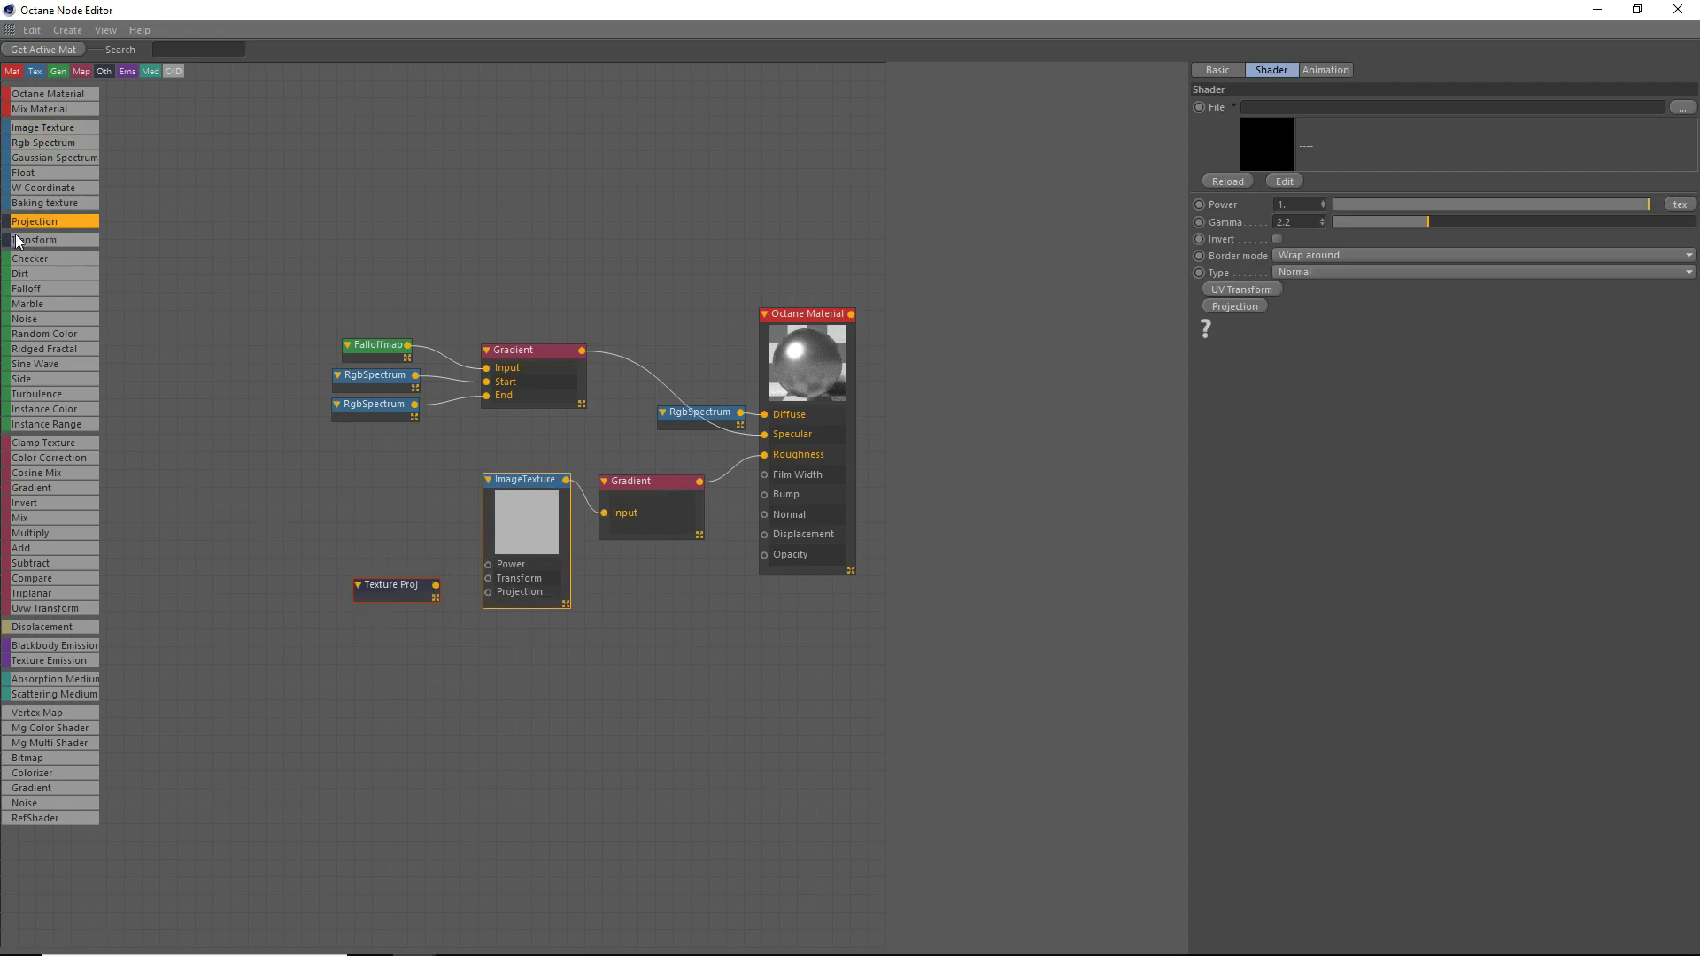
left_click_drag(25, 241, 440, 612)
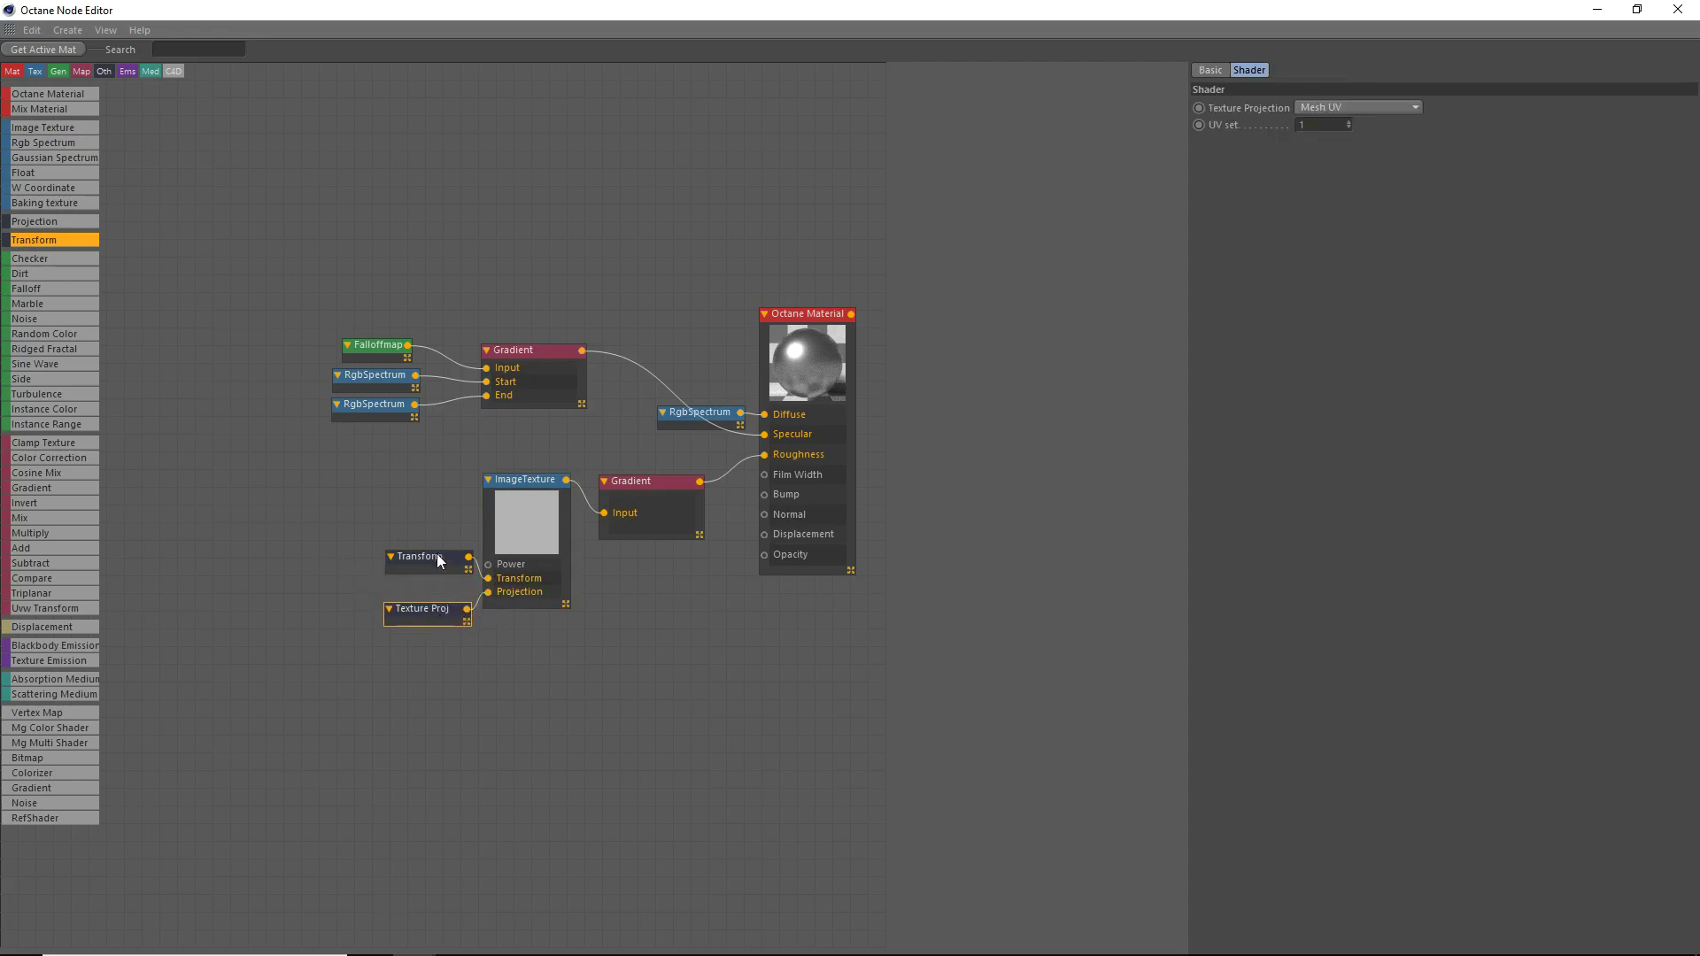
left_click_drag(437, 554, 434, 577)
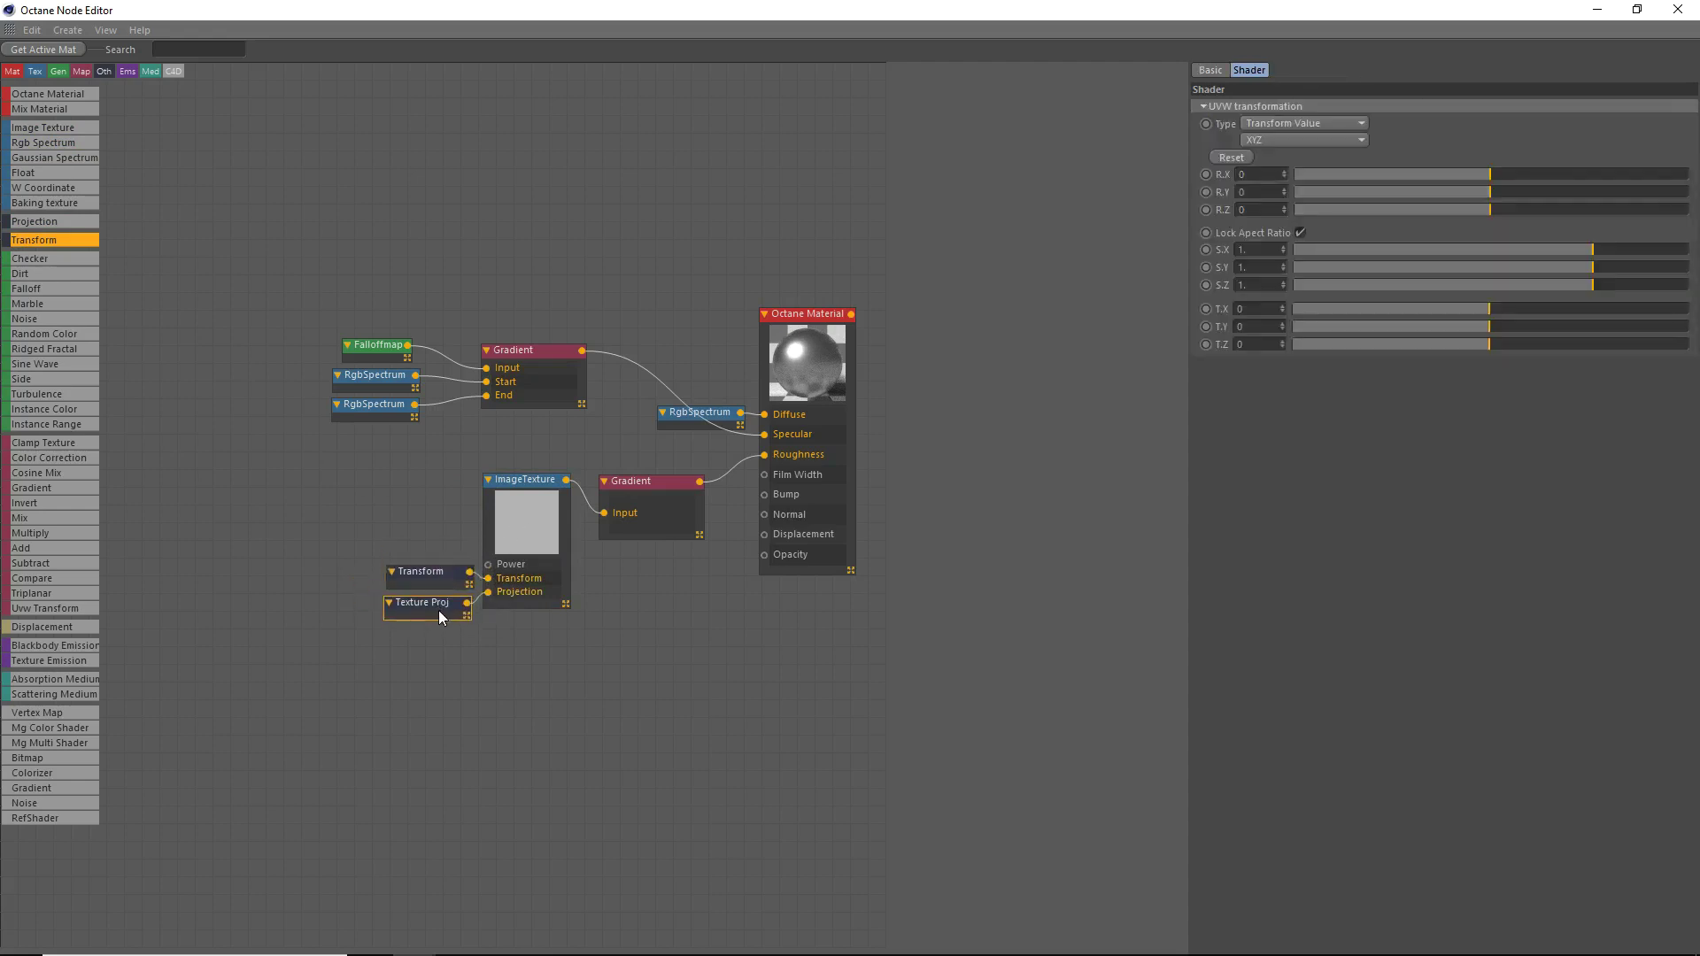
left_click(519, 539)
left_click(690, 555)
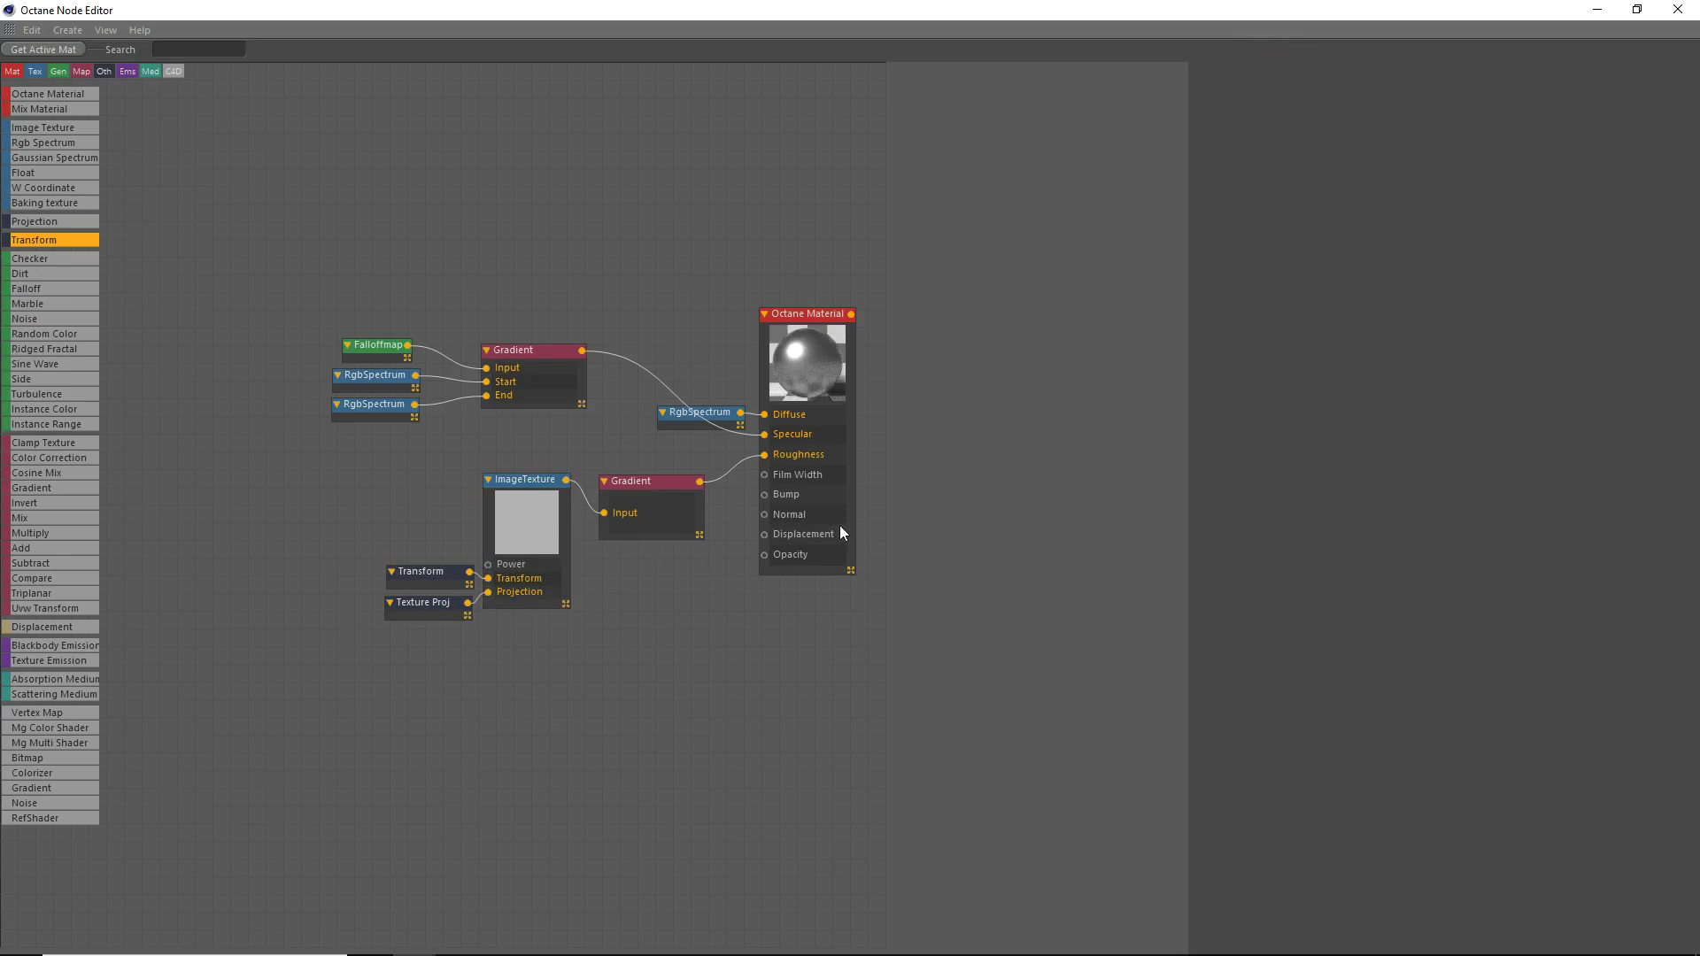
left_click(809, 362)
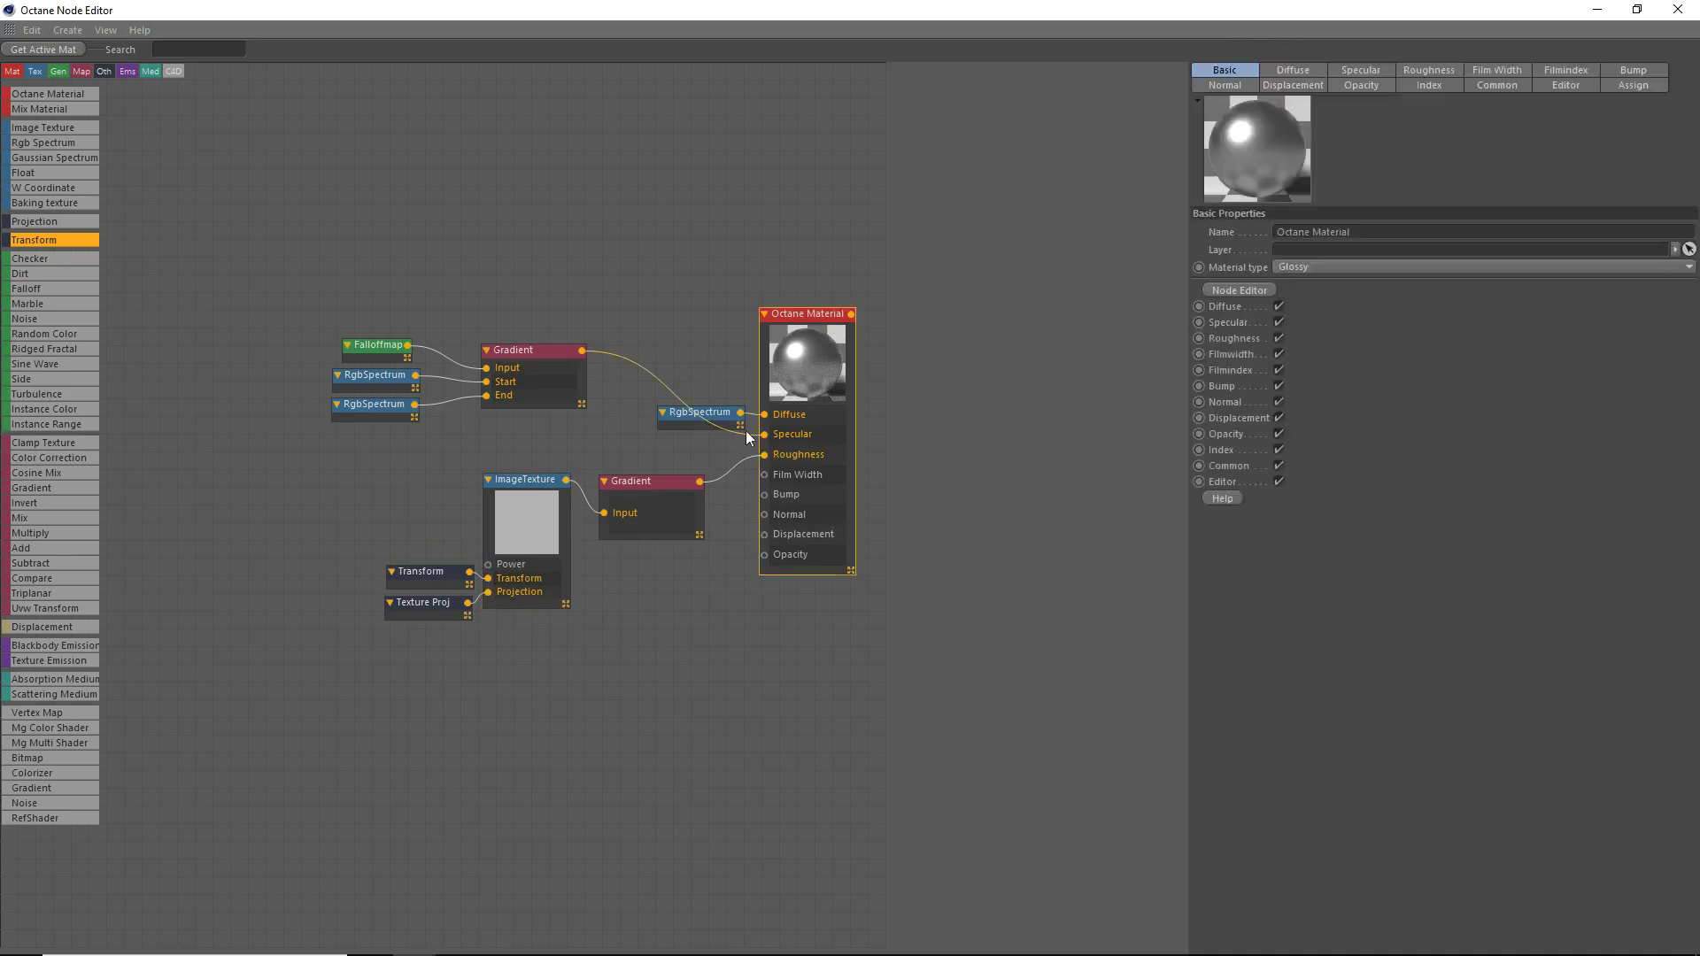
double_click(805, 7)
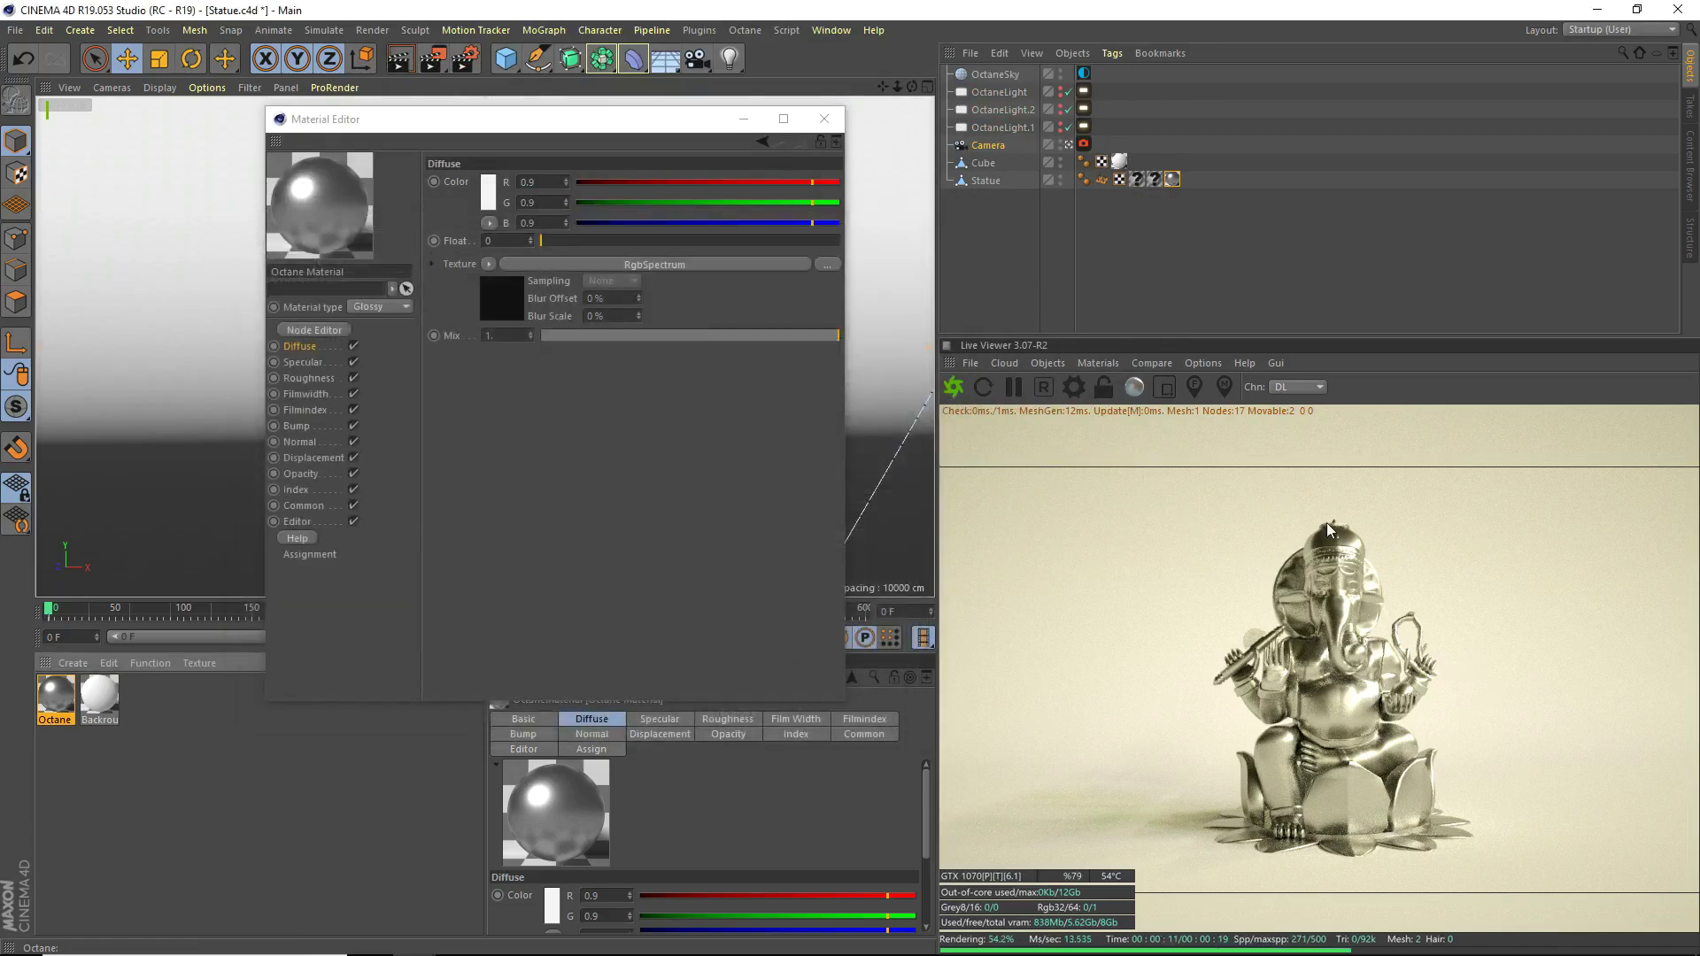
Close the Material Editor and orbit and zoom around the statue's glossy metal render.
left_click(825, 118)
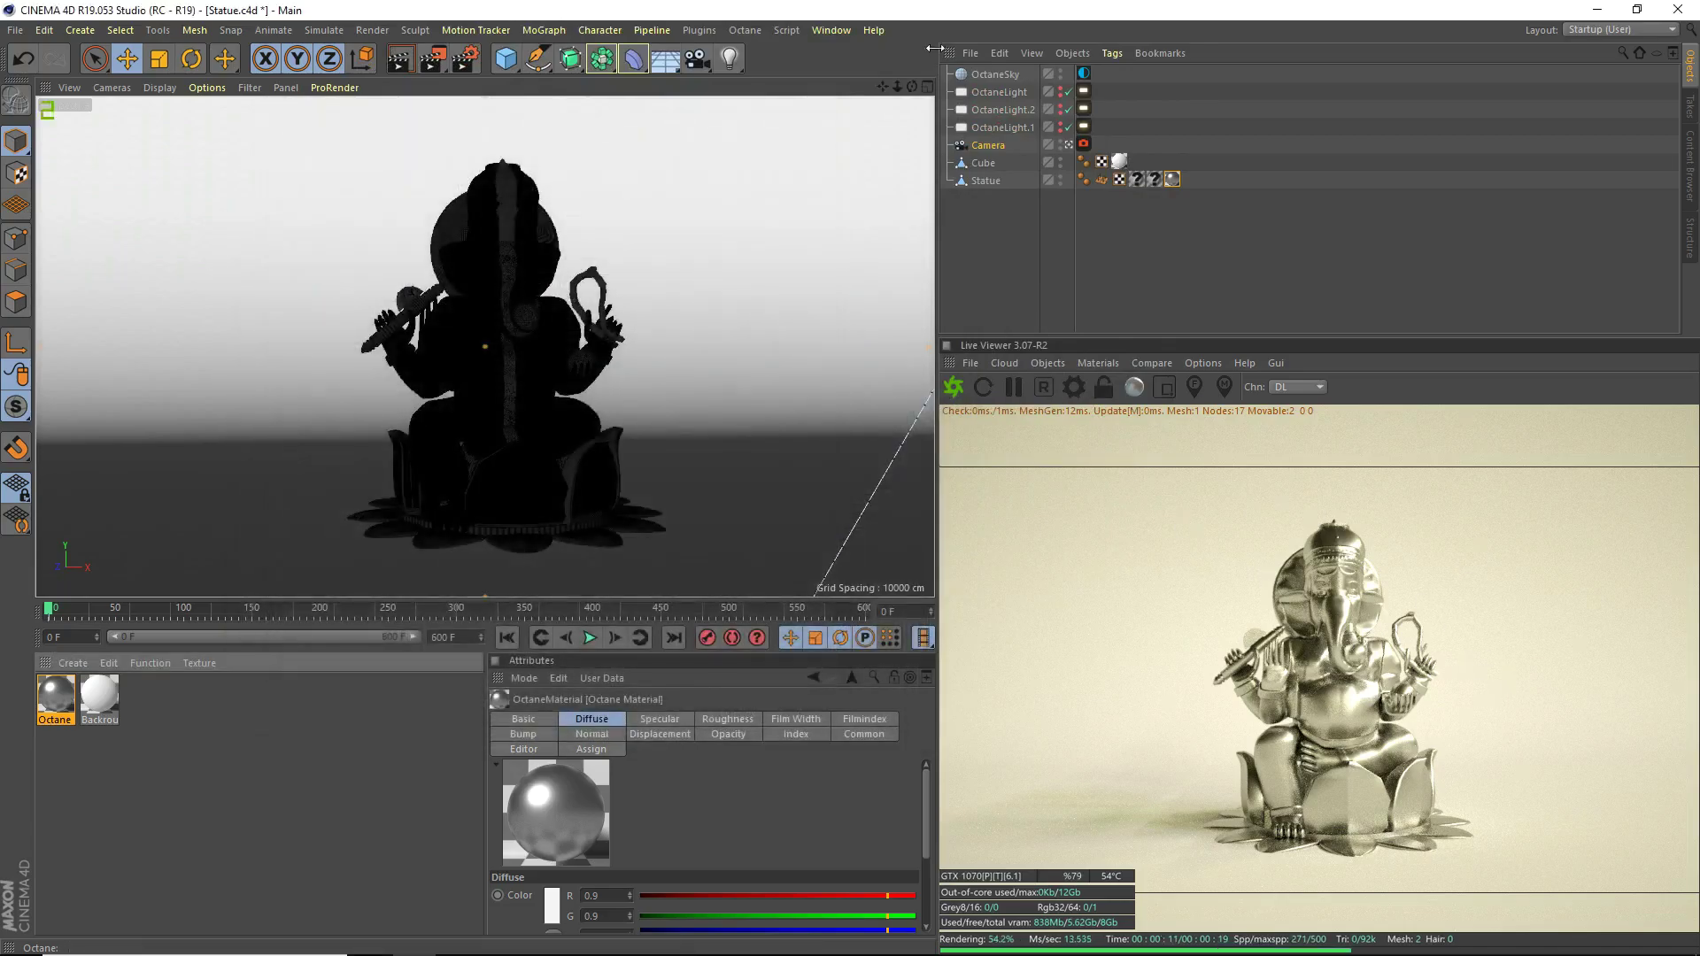
left_click_drag(912, 87, 1019, 94)
scroll(607, 417, "up", 2)
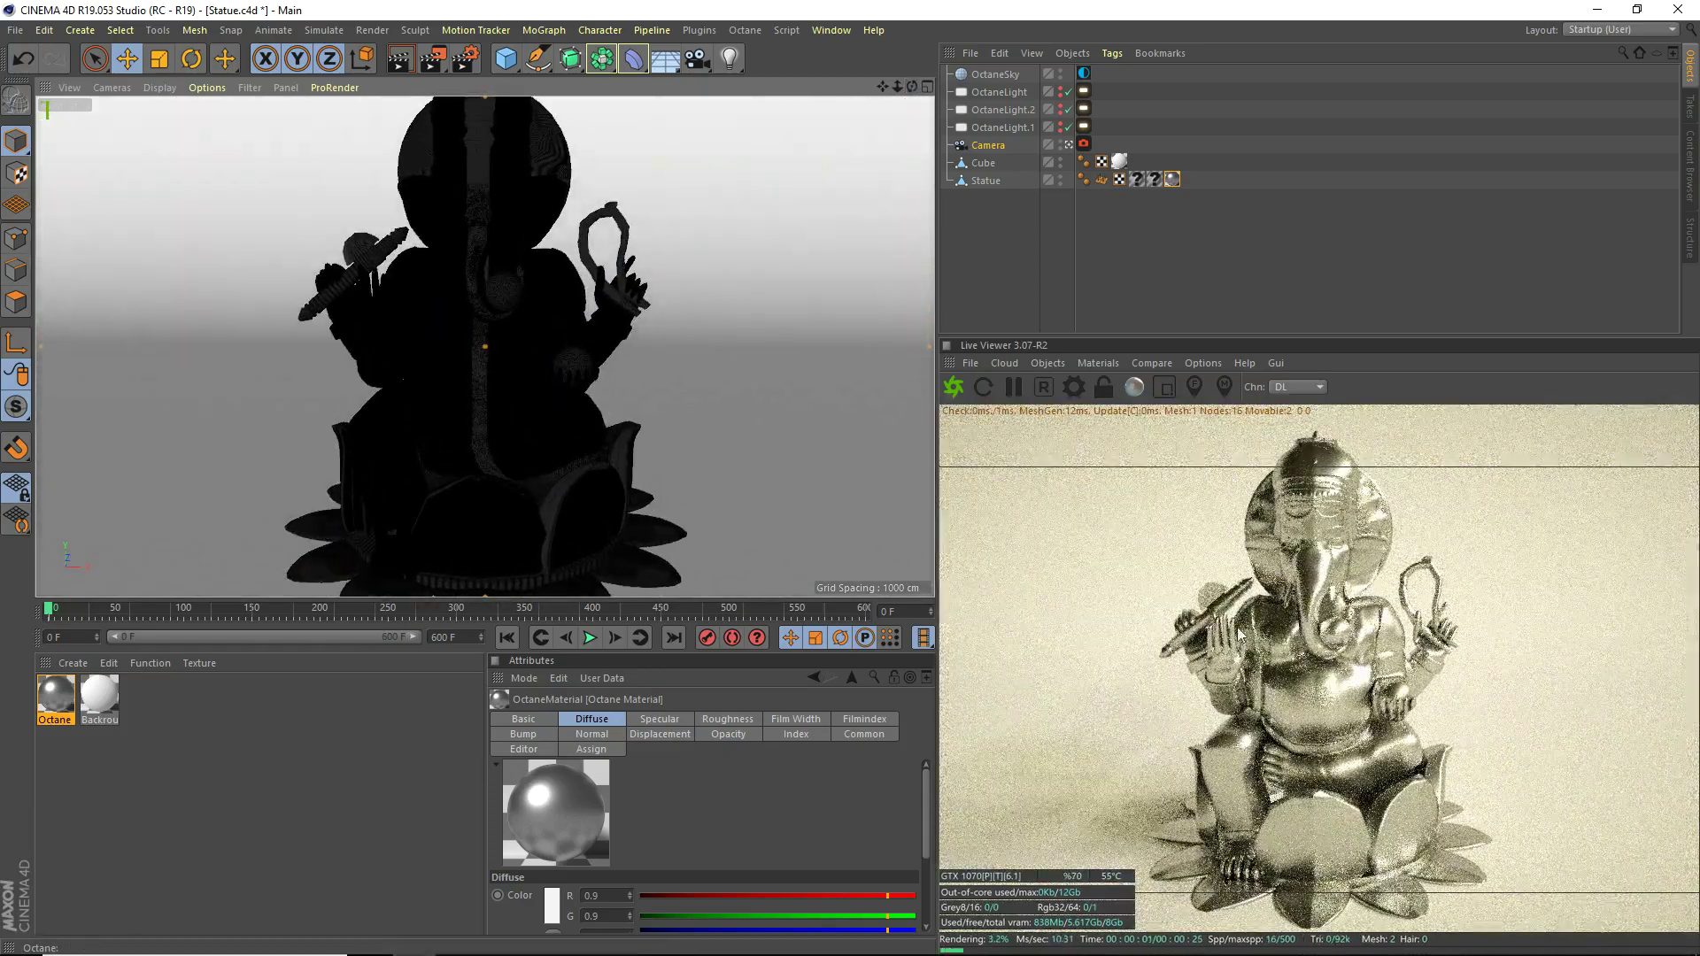
scroll(611, 321, "down", 2)
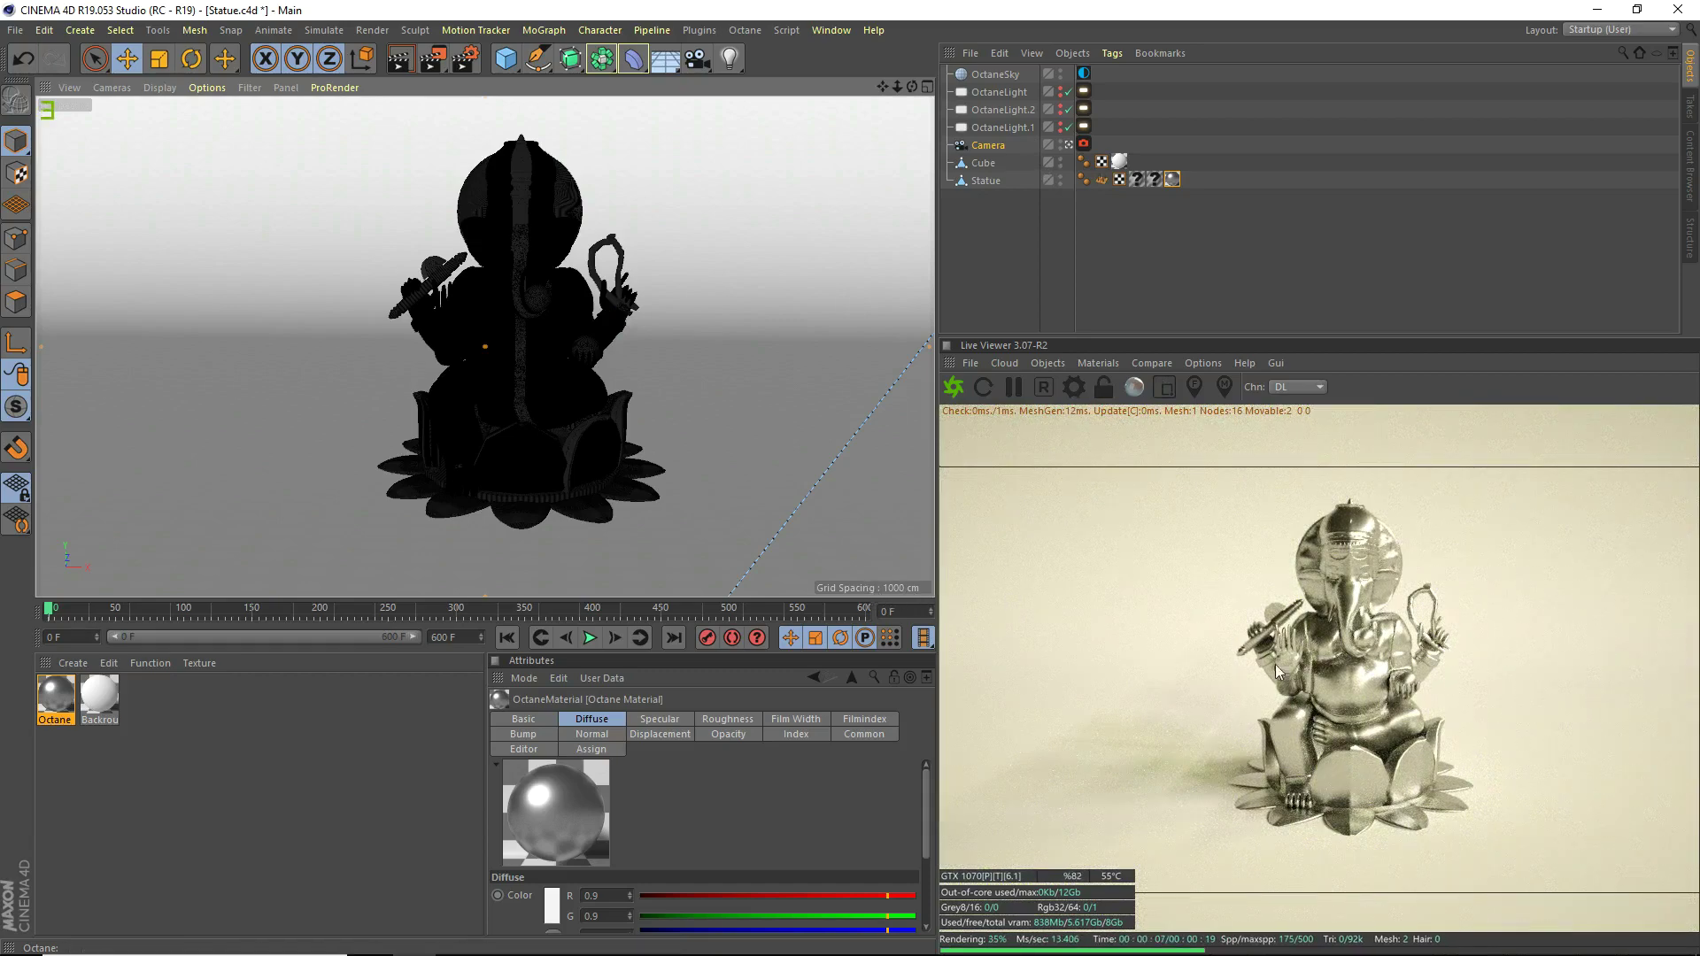
scroll(629, 306, "down", 2)
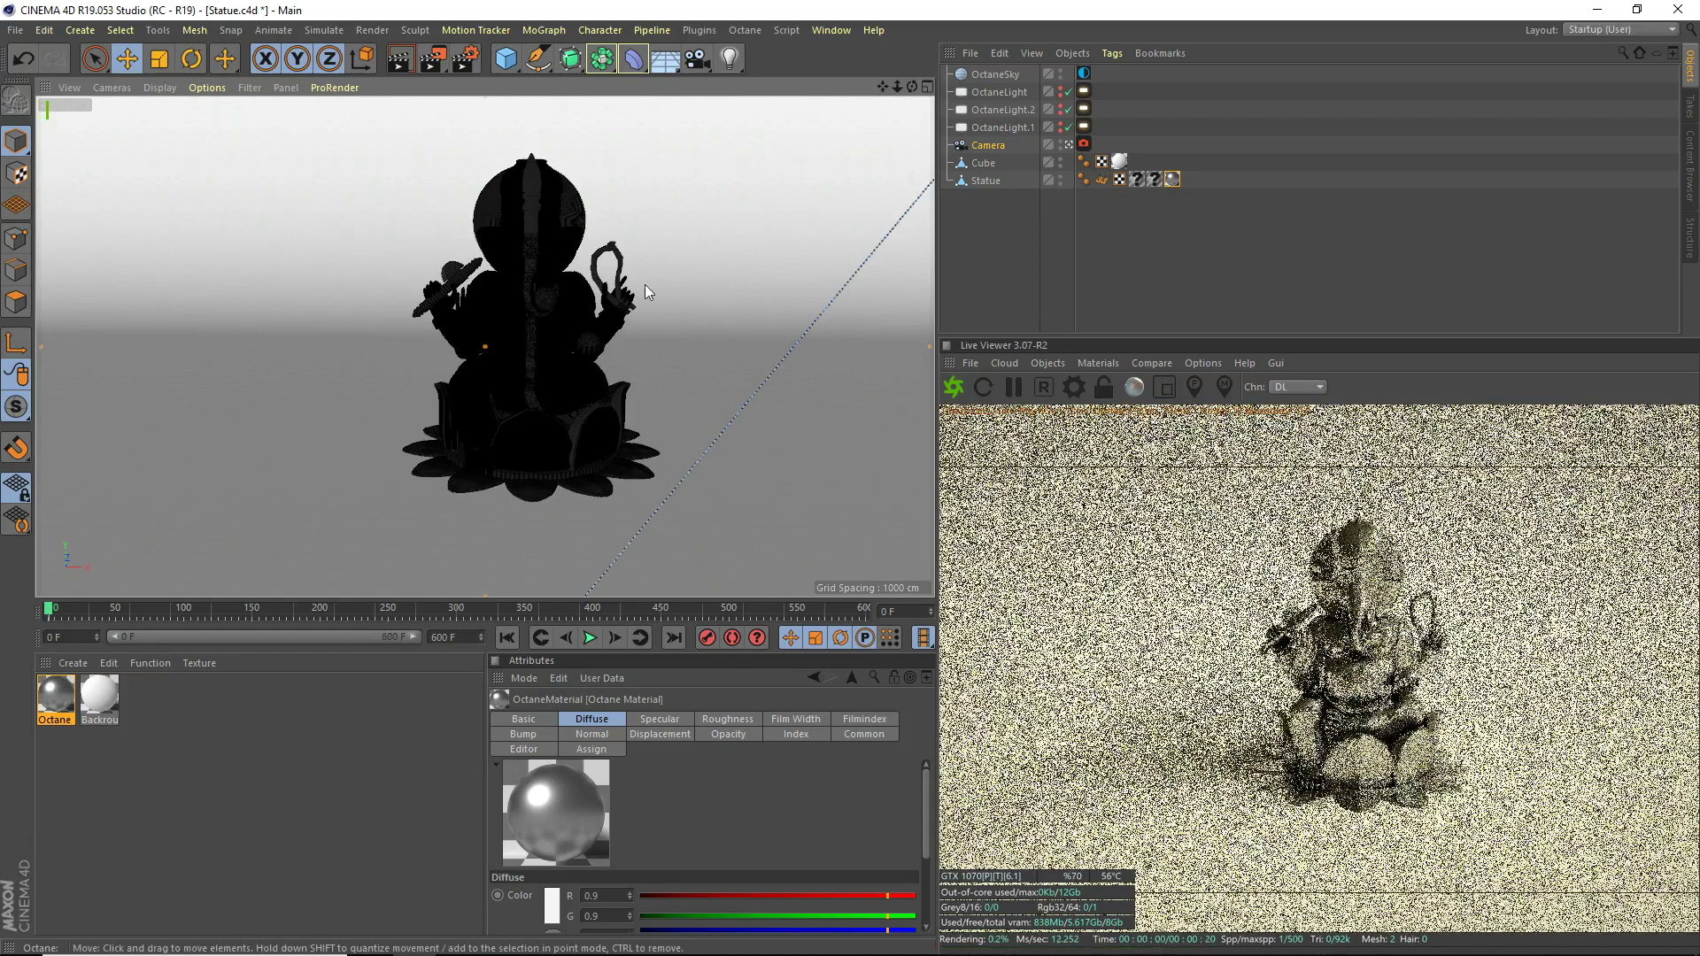
left_click(1001, 110)
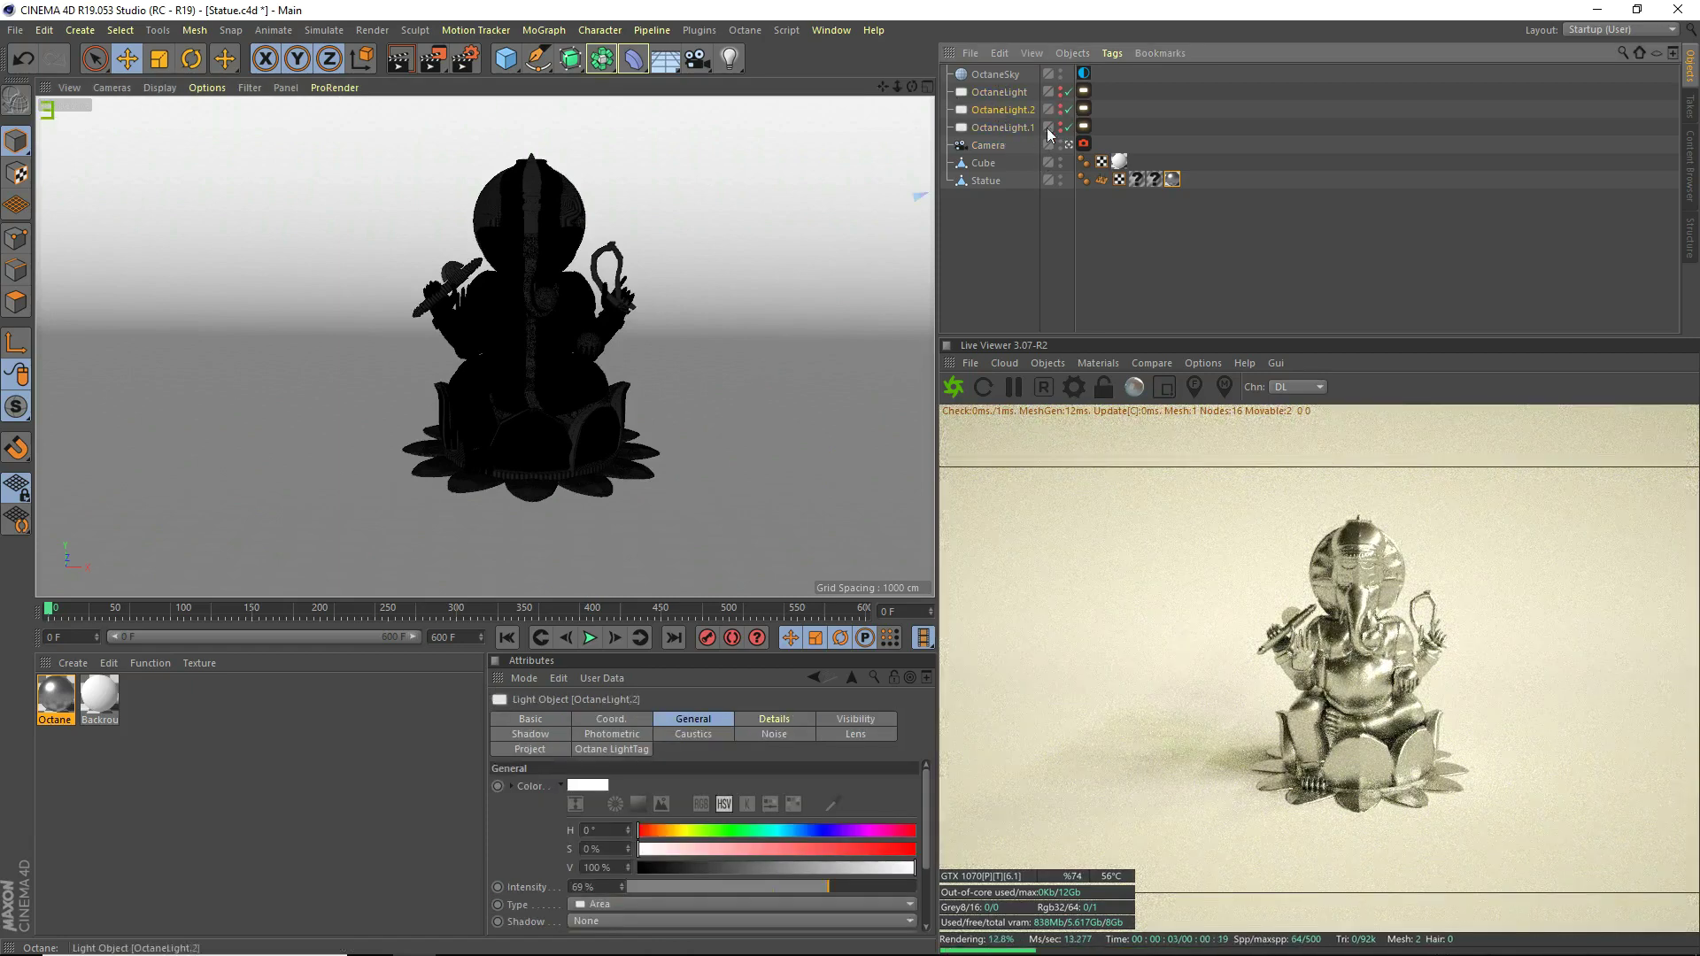
Select the Camera to show its settings, including the 36 mm focal length.
left_click(988, 145)
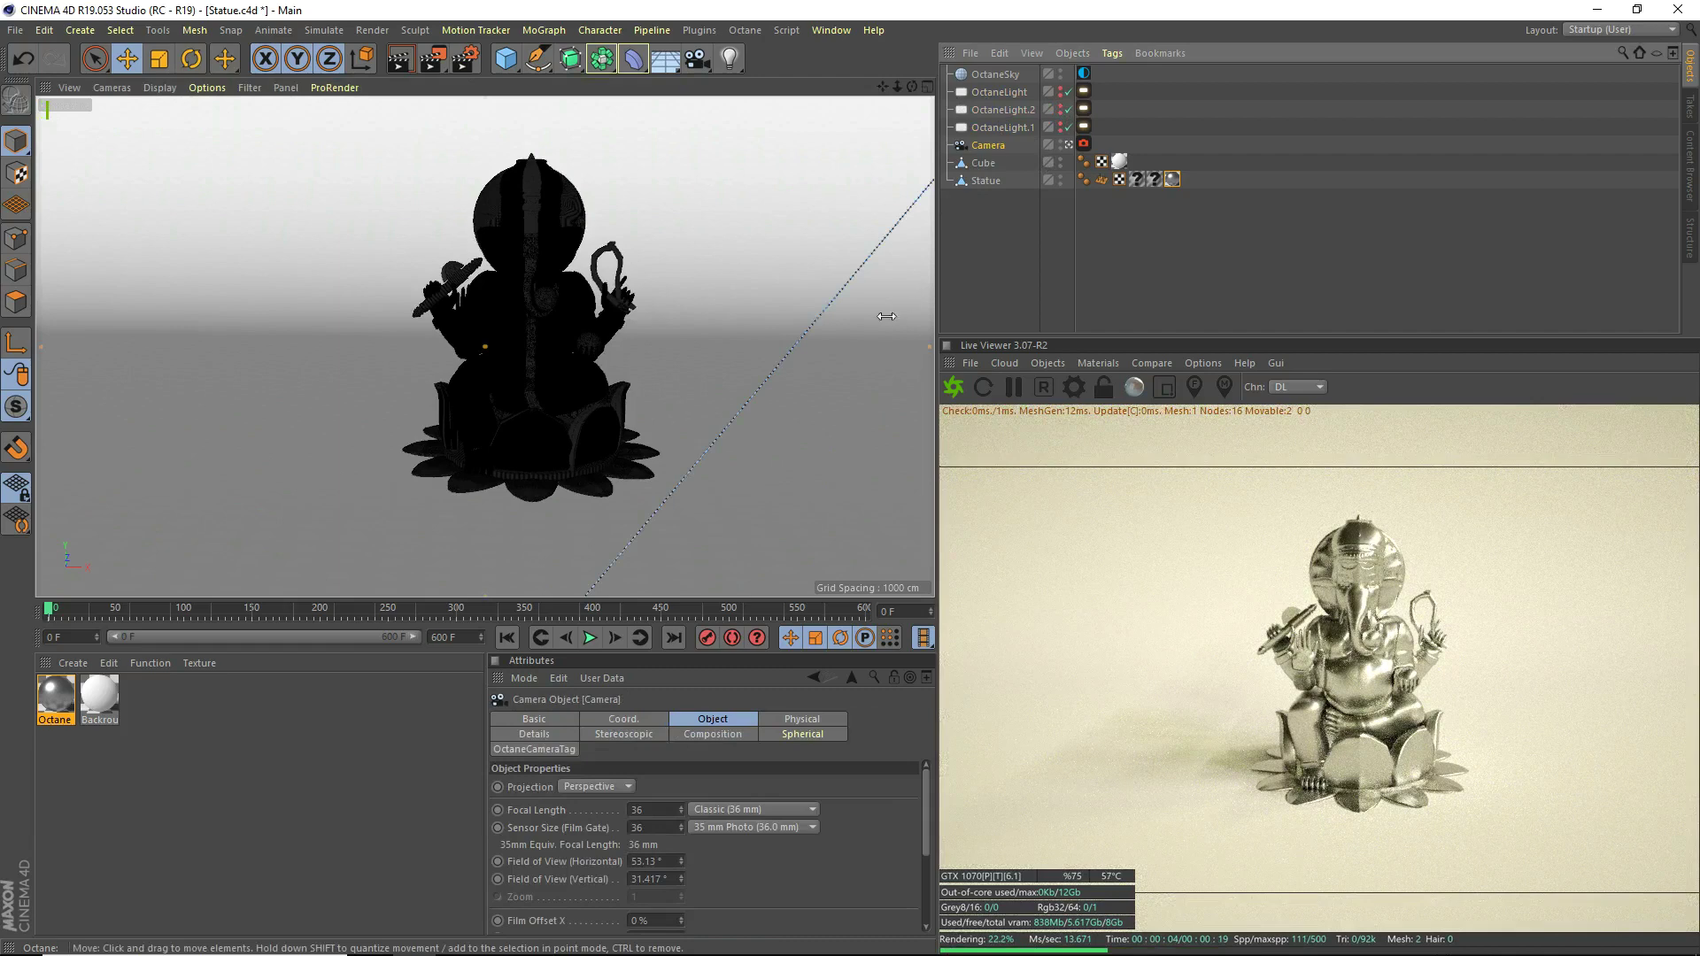